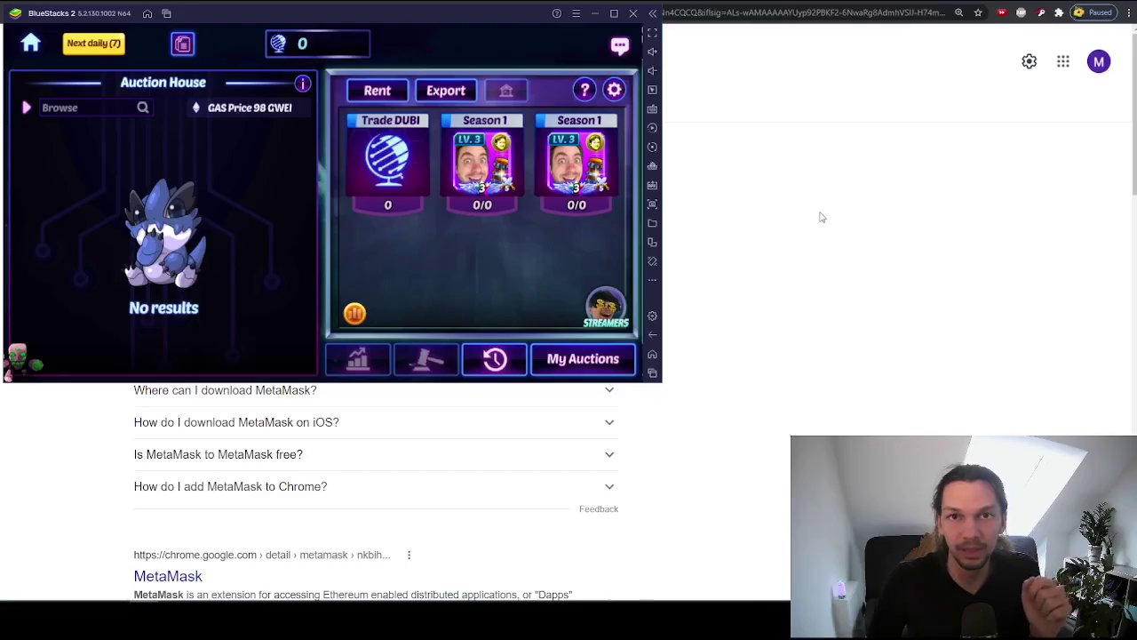
# Step: Minimize the BlueStacks game window to reveal the MetaMask download search results
pyautogui.click(597, 16)
# Step: Install the MetaMask extension in Chrome from its download page via the Chrome Web Store
pyautogui.moveTo(204, 56); pyautogui.dragTo(134, 60)
pyautogui.click(98, 189)
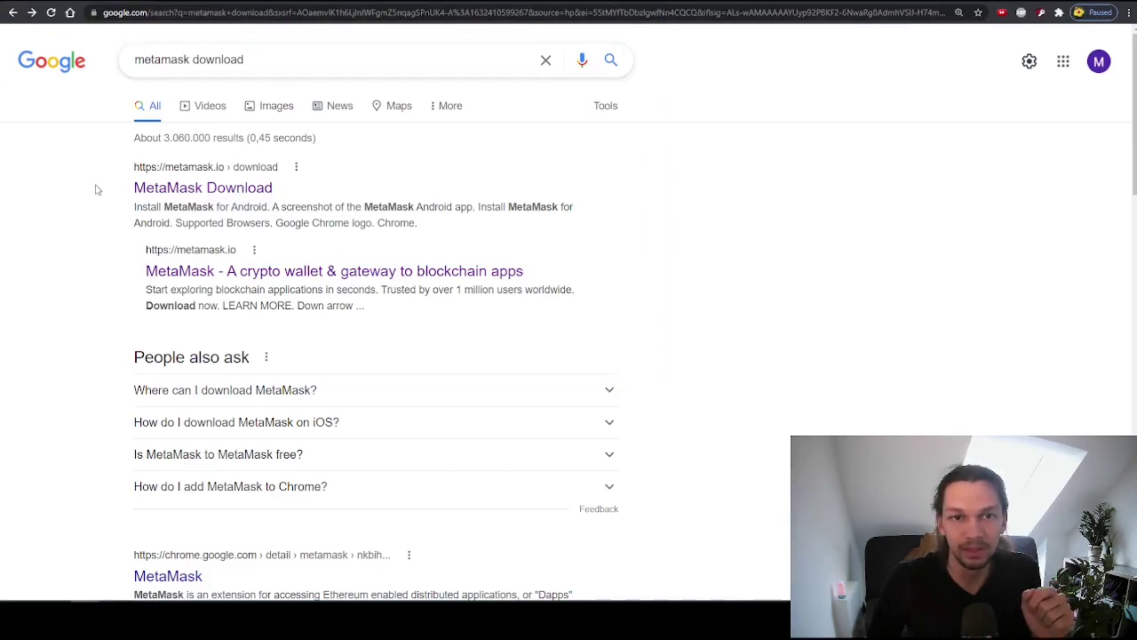
pyautogui.click(221, 191)
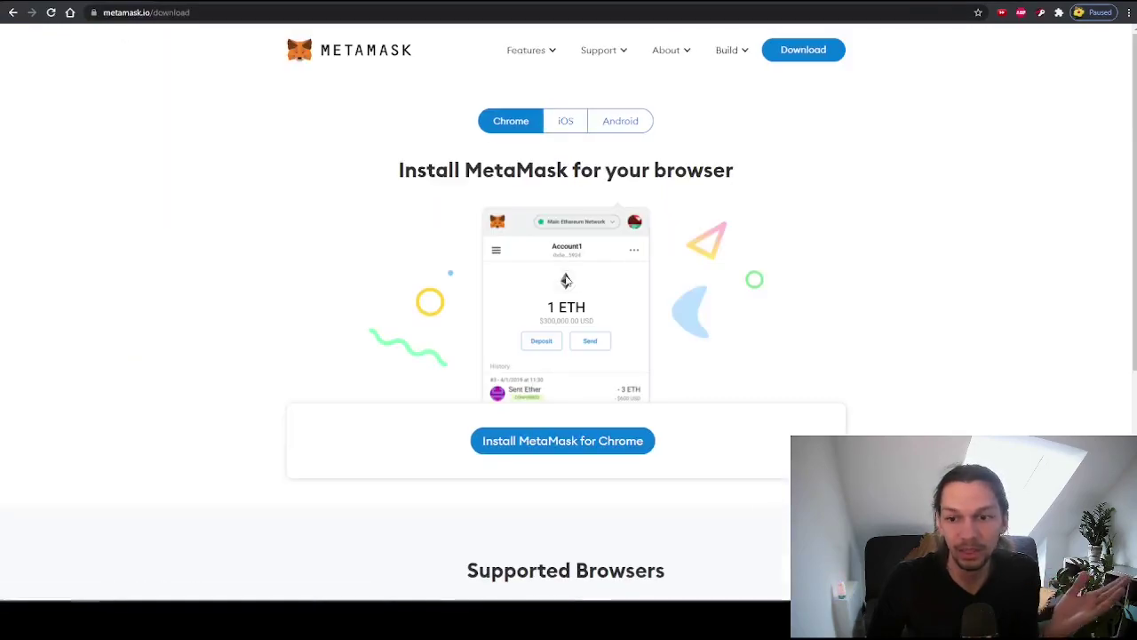
pyautogui.click(581, 443)
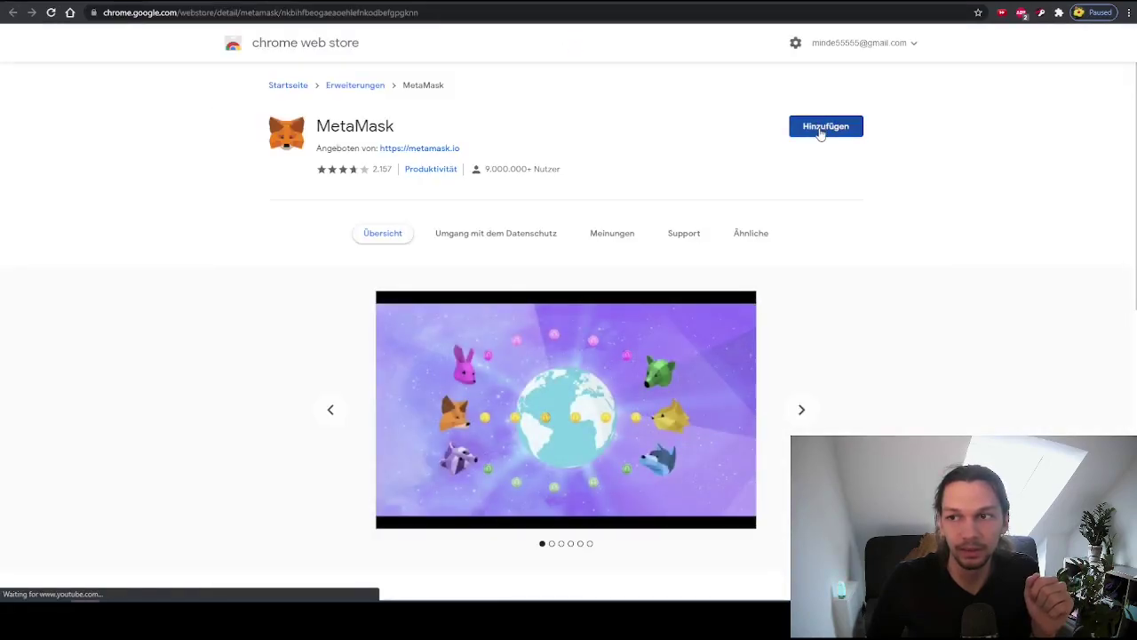
pyautogui.click(822, 129)
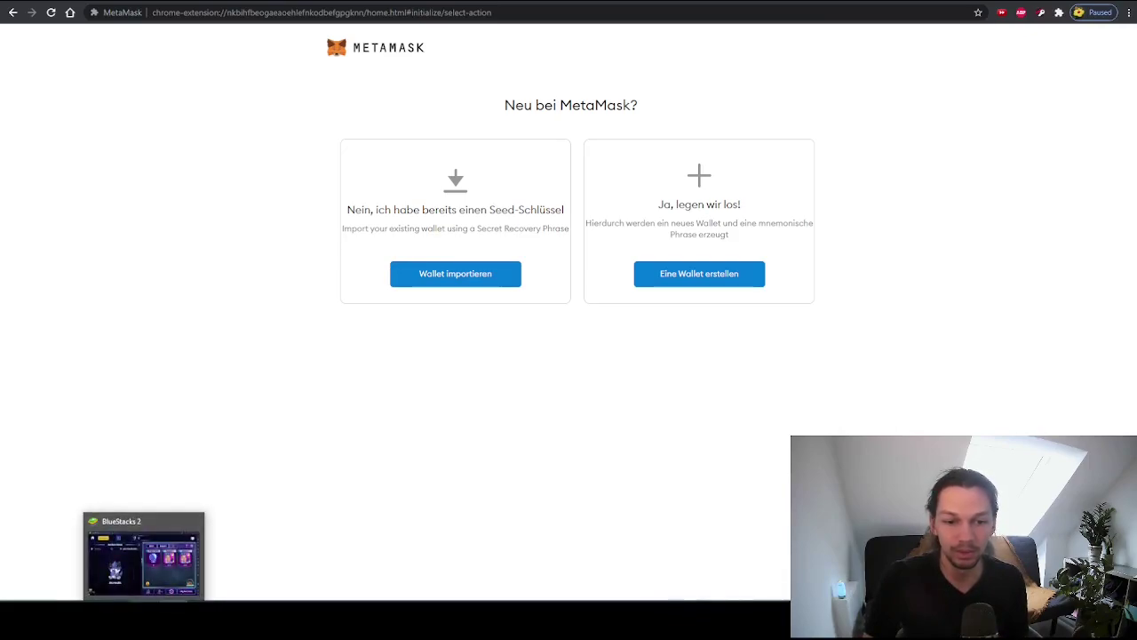
# Step: Check the game's wallet connection options, then import an existing wallet into MetaMask
pyautogui.click(143, 558)
pyautogui.click(614, 92)
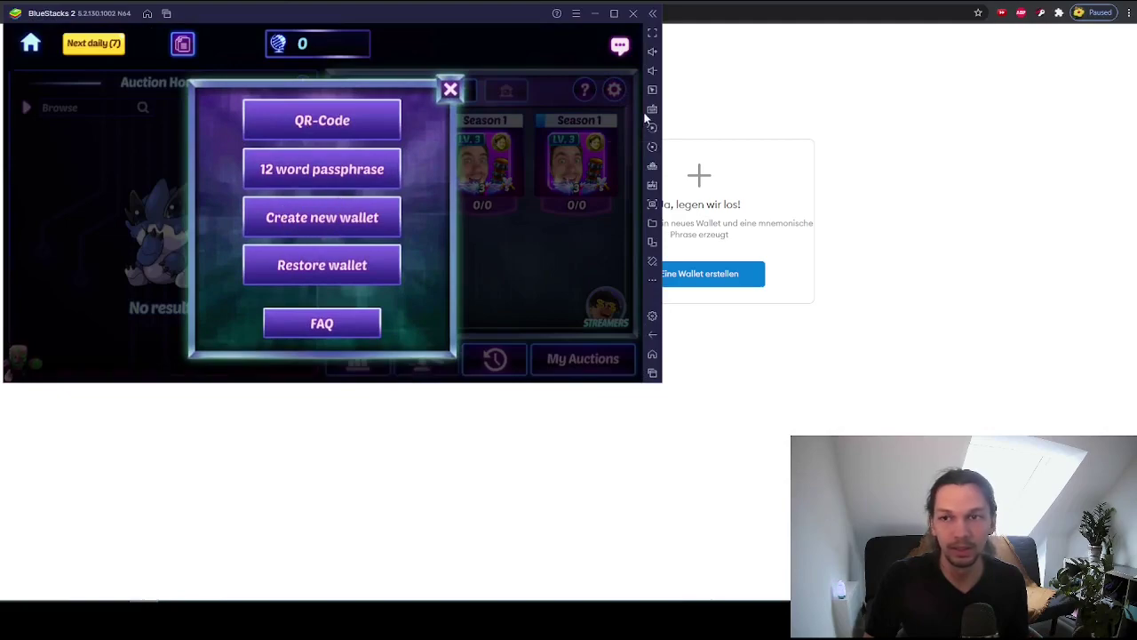
pyautogui.click(789, 111)
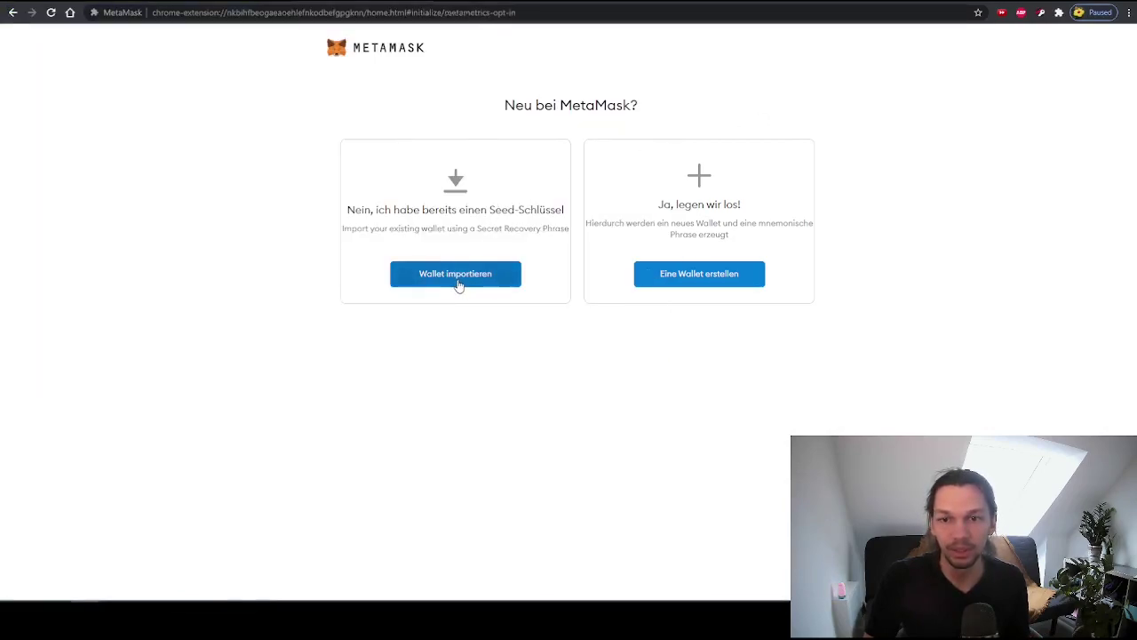
pyautogui.click(533, 358)
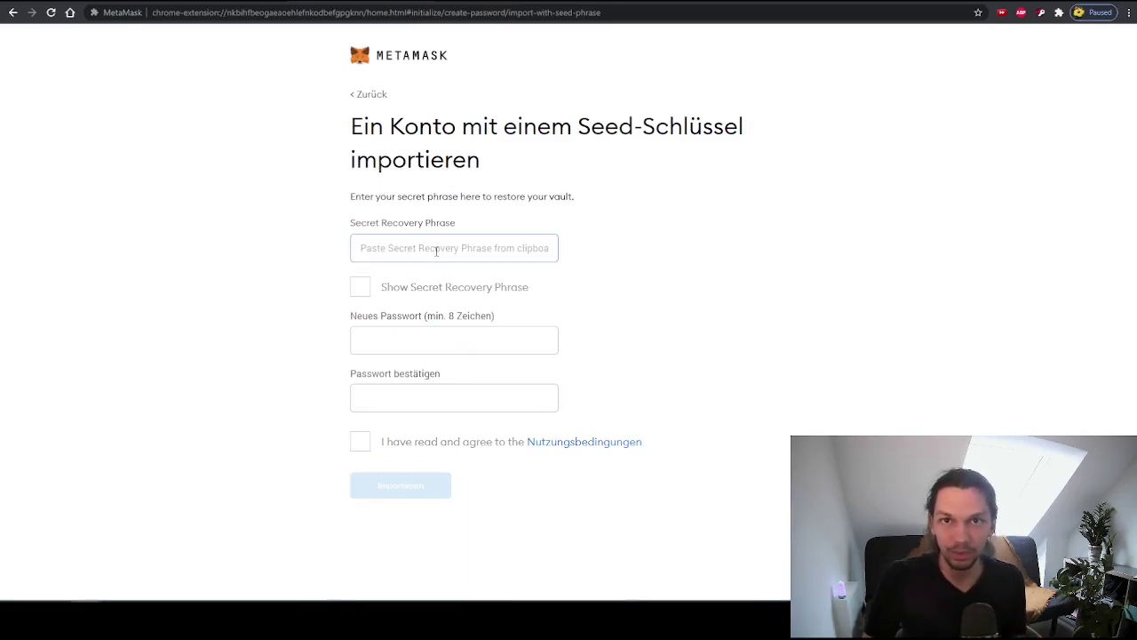
pyautogui.click(427, 341)
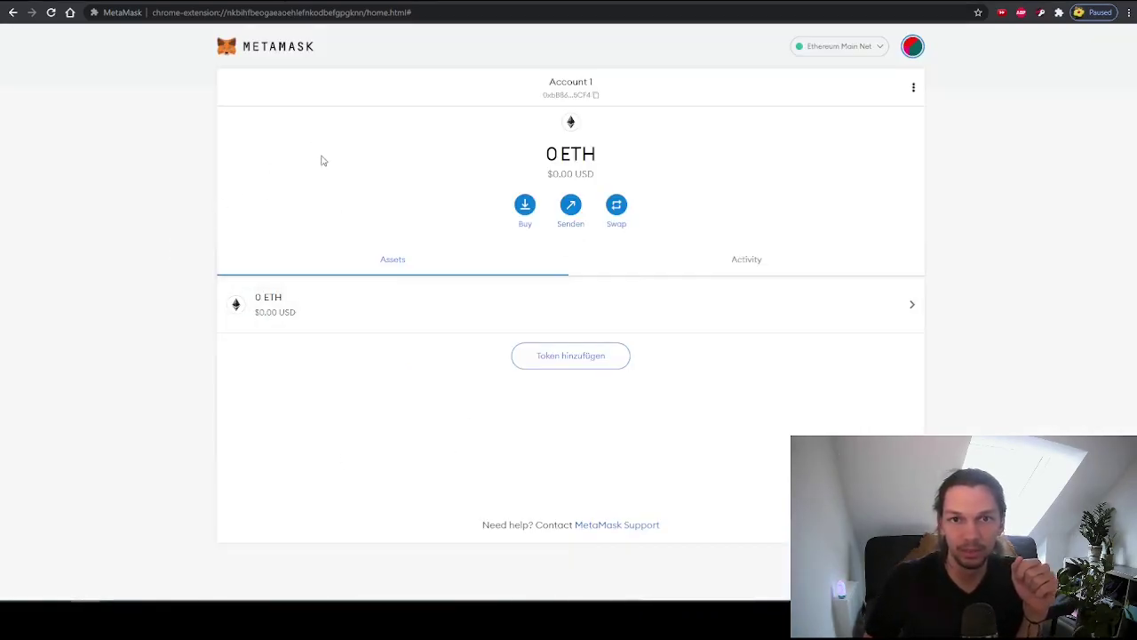
# Step: Copy Account 1's address and paste it into the address bar to compare with the game's
pyautogui.click(563, 104)
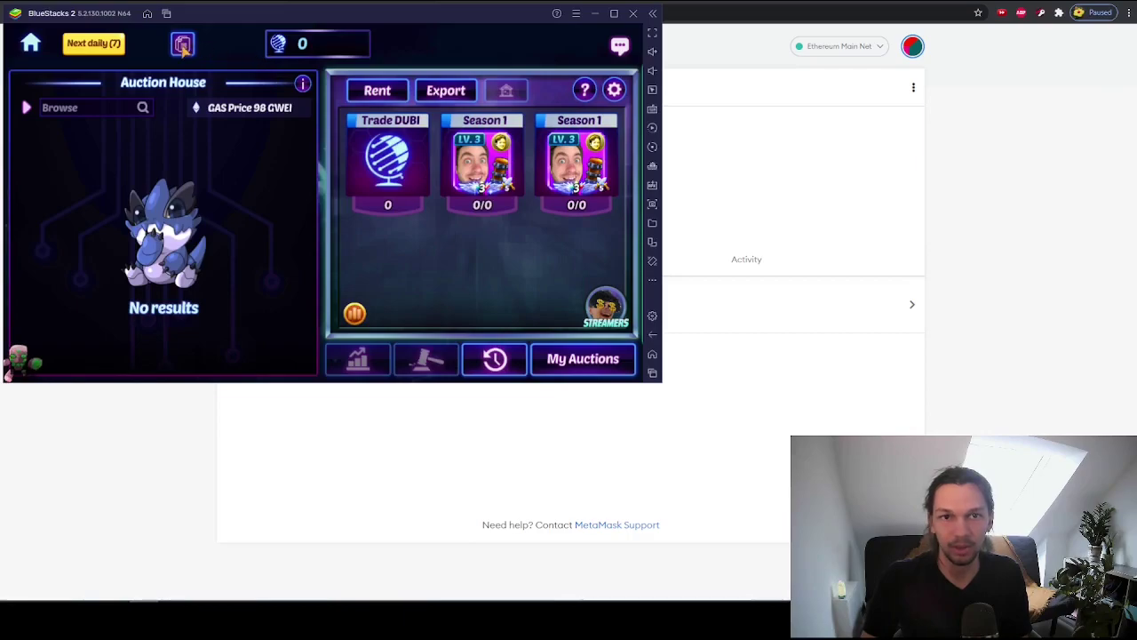
pyautogui.click(182, 49)
pyautogui.click(171, 459)
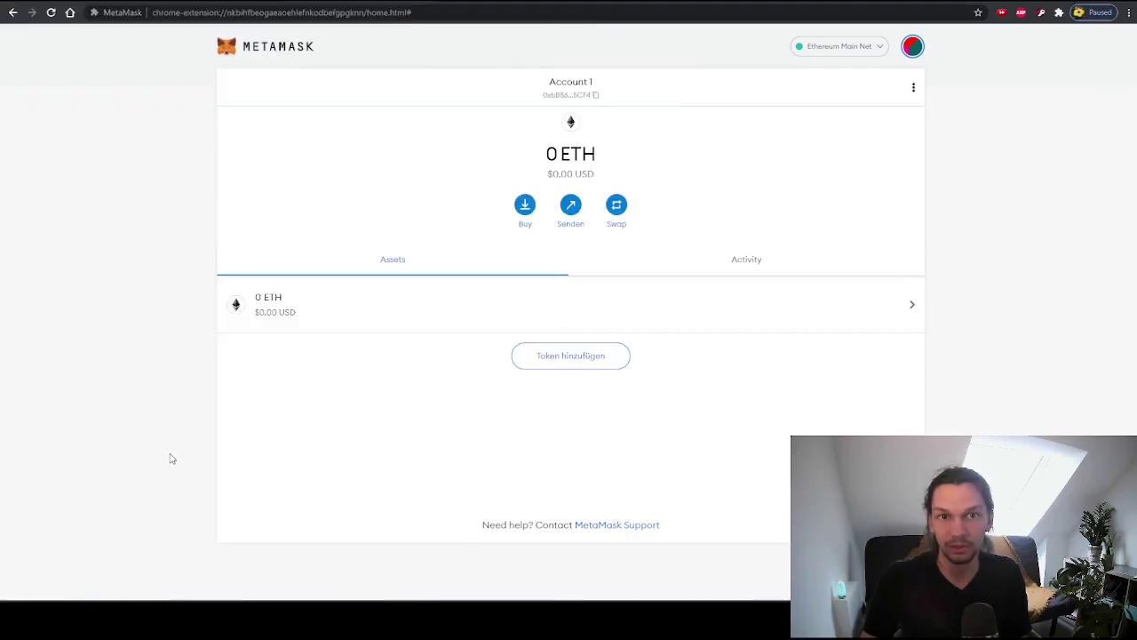
pyautogui.hotkey('ctrl', 'l')
pyautogui.hotkey('ctrl', 'v')
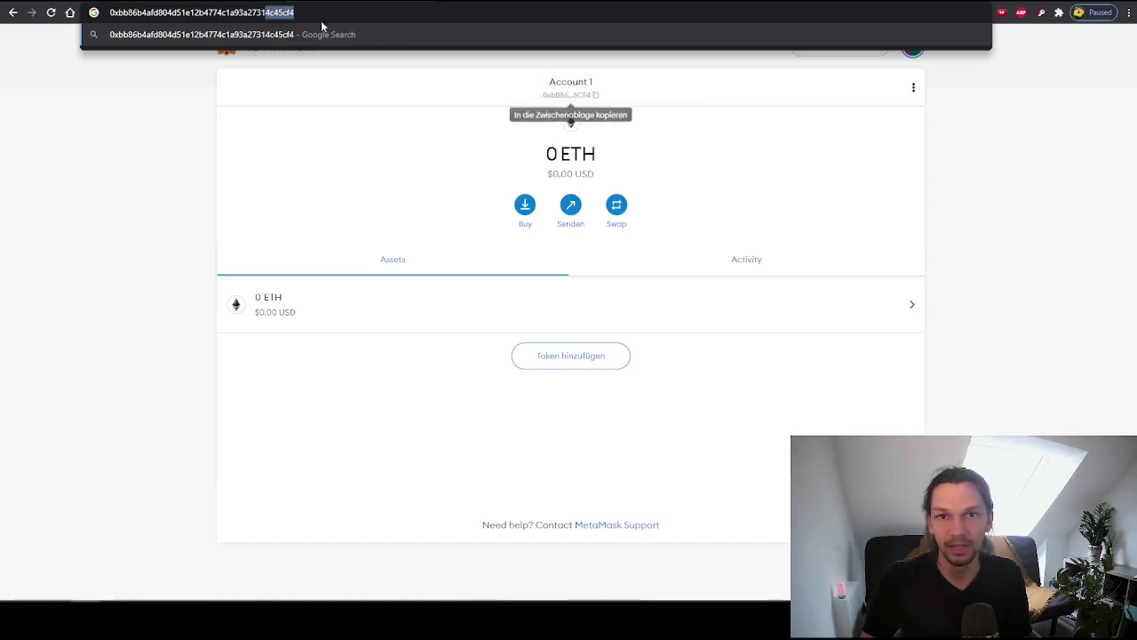
pyautogui.press('Escape')
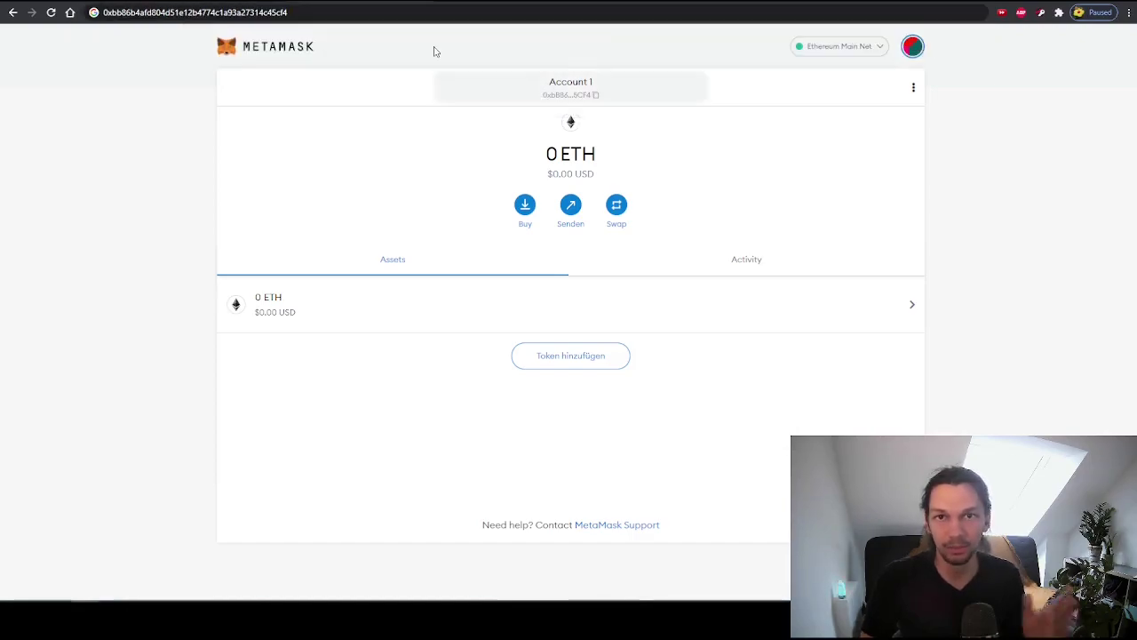
pyautogui.hotkey('ctrl', 't')
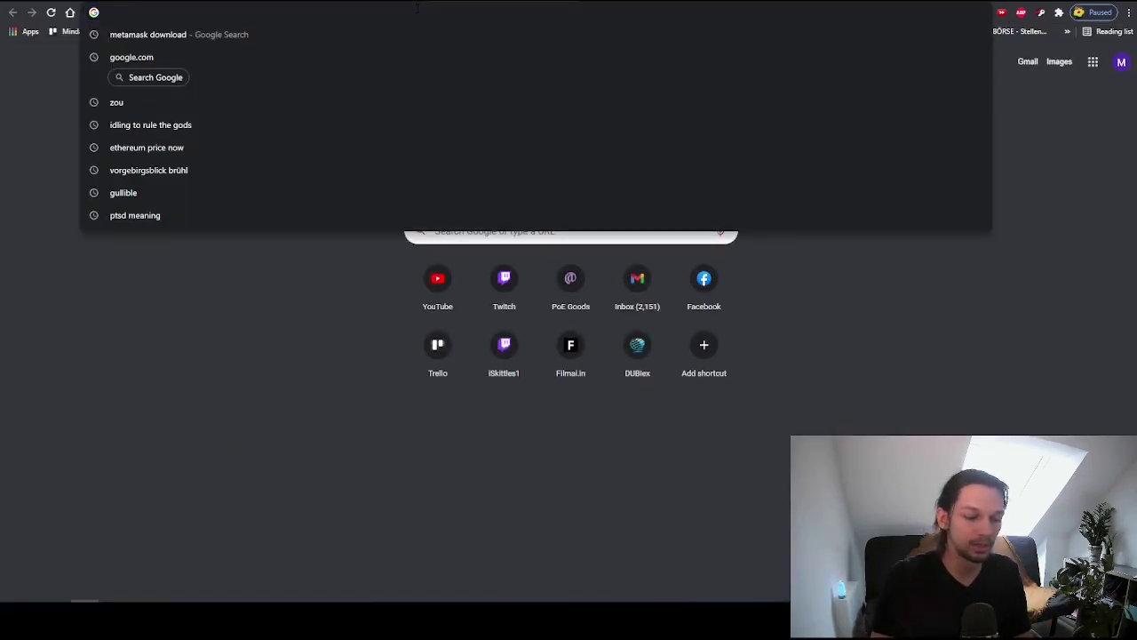
# Step: Go to opensea.io and sign in to the profile page with MetaMask
pyautogui.write('ope')
pyautogui.press('Return')
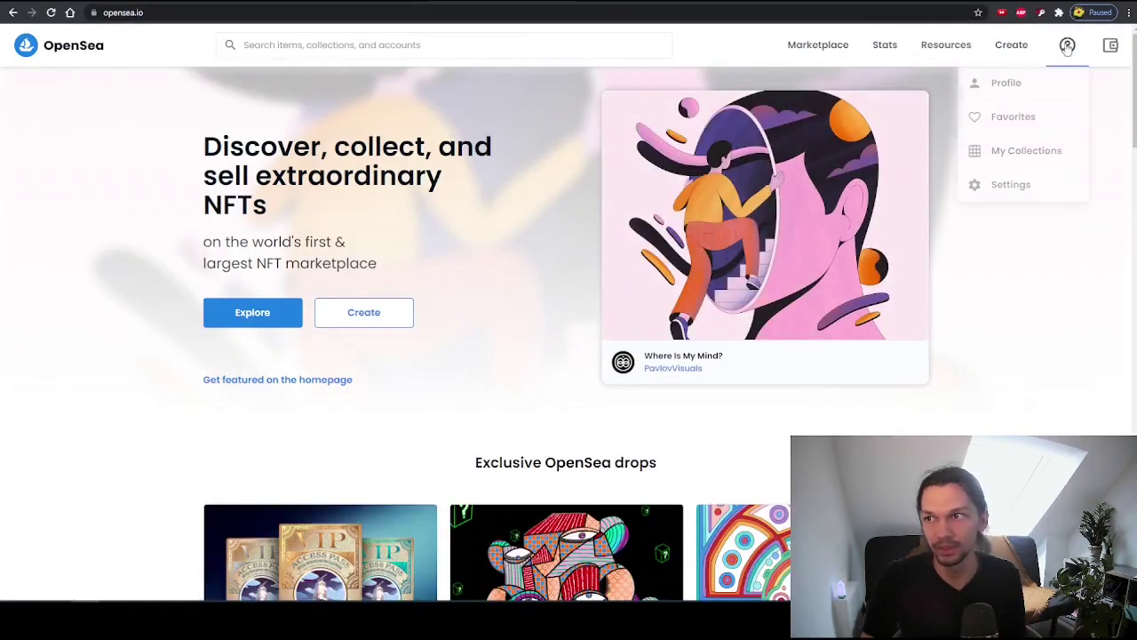
pyautogui.click(1013, 87)
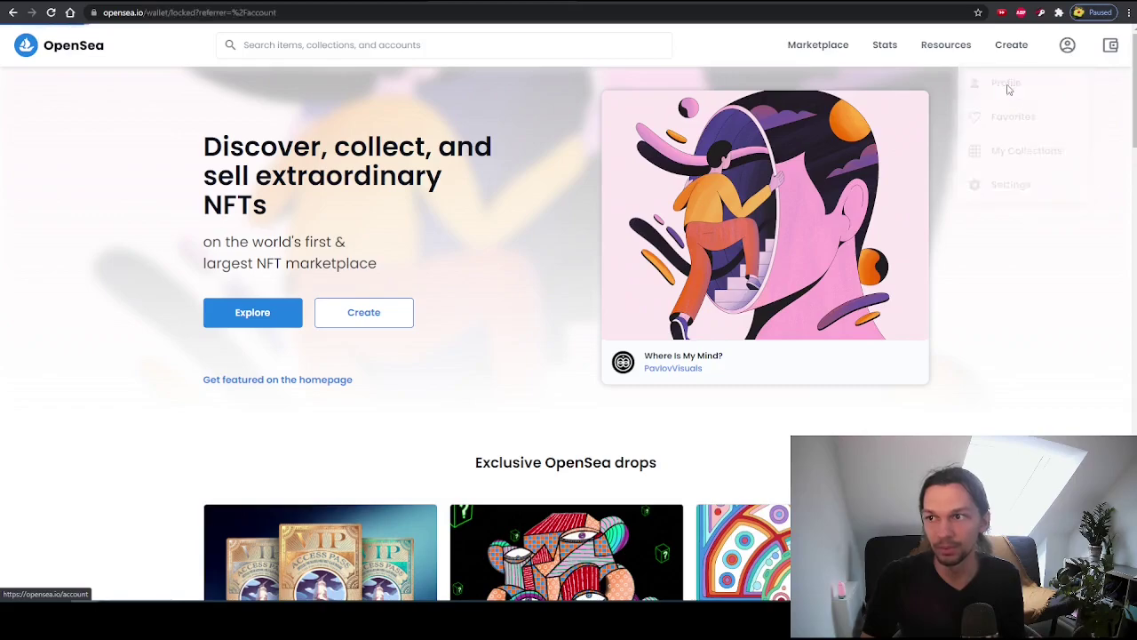
pyautogui.click(575, 282)
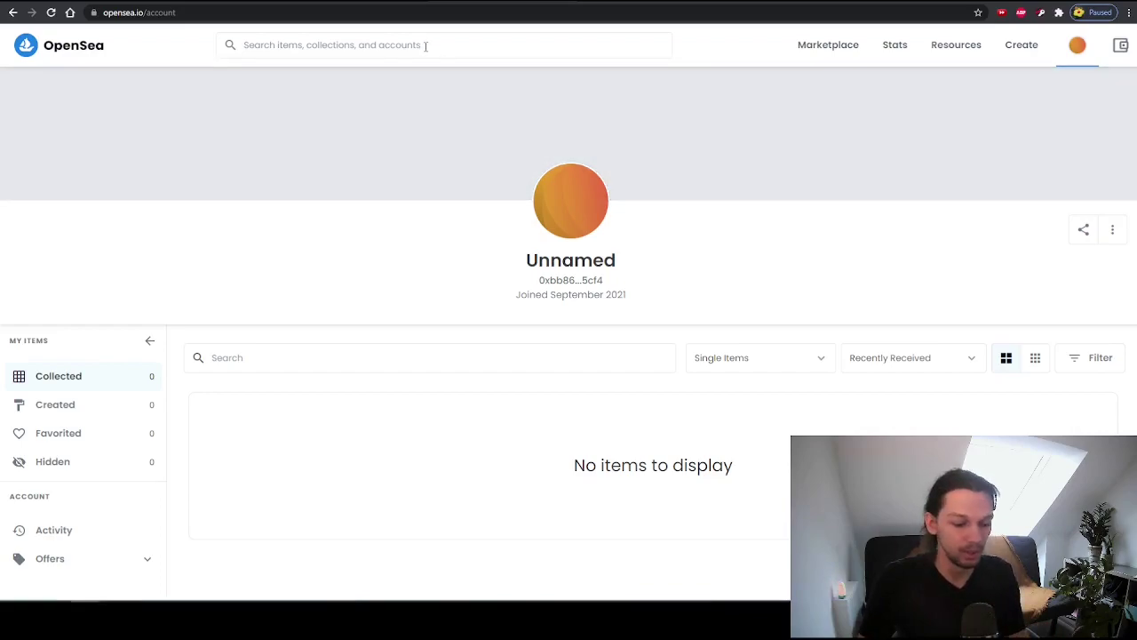
# Step: Search OpenSea for 'clash of streamers heroes', listing about 15,811 hero card NFTs
pyautogui.click(426, 46)
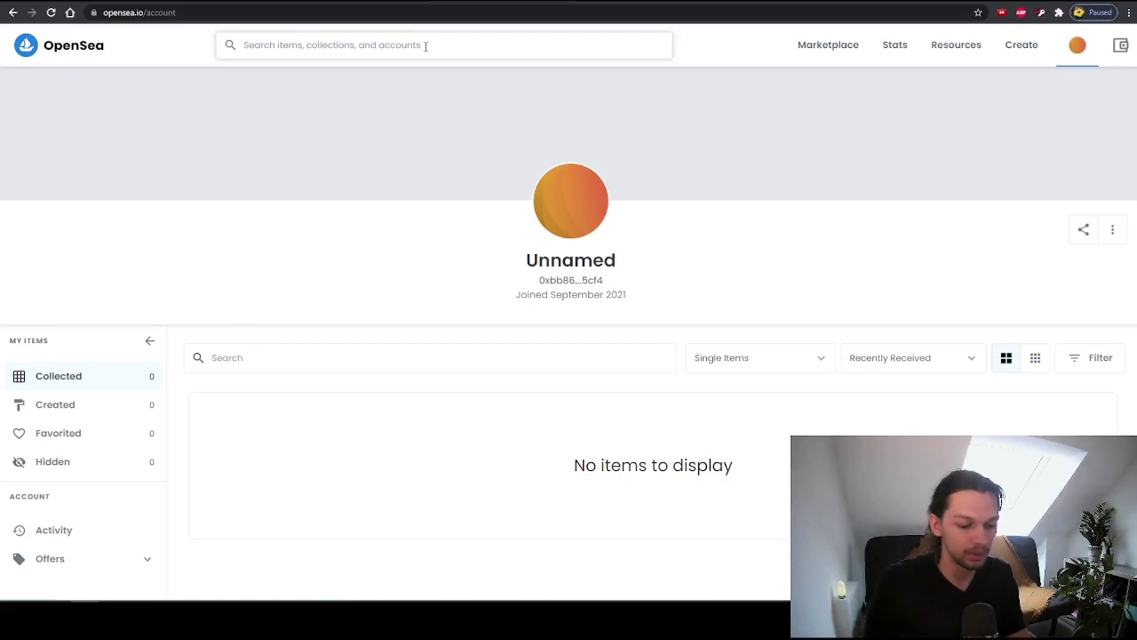
pyautogui.write('clash of streamers')
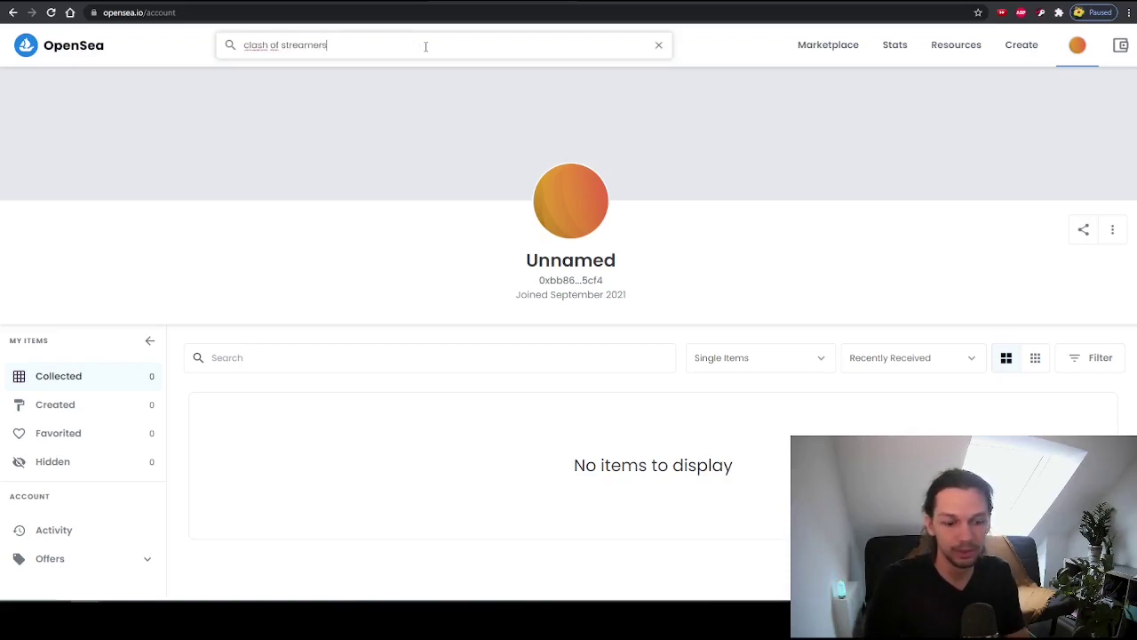
pyautogui.write('heroes')
pyautogui.press('Return')
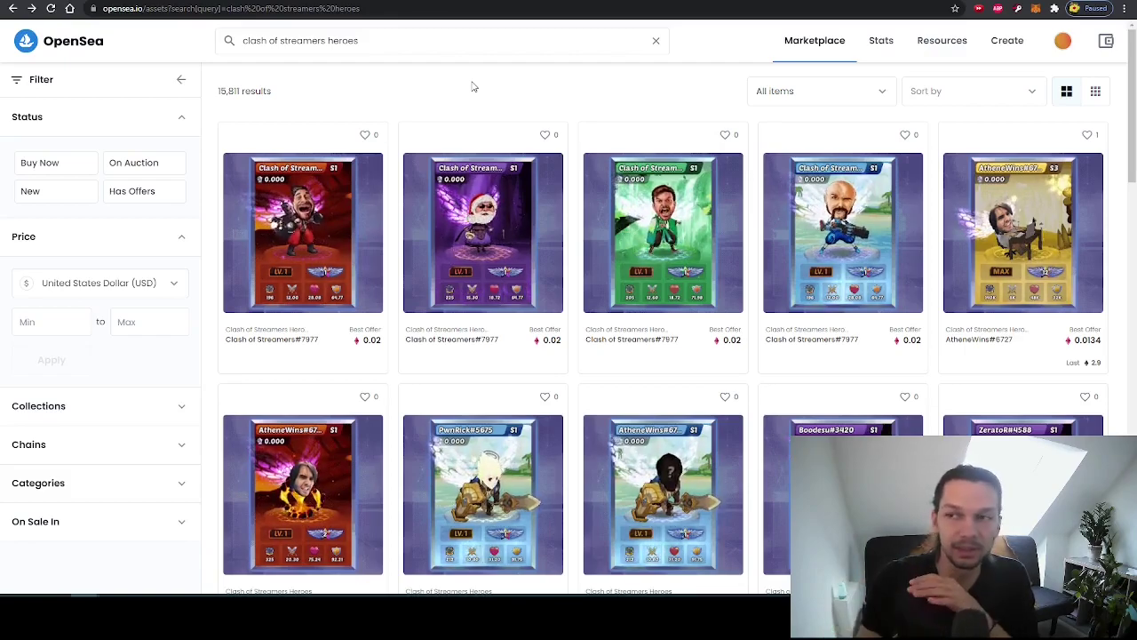
# Step: Review MetaMask's Buy Ether deposit options for the empty wallet, then close the panel
pyautogui.click(1037, 11)
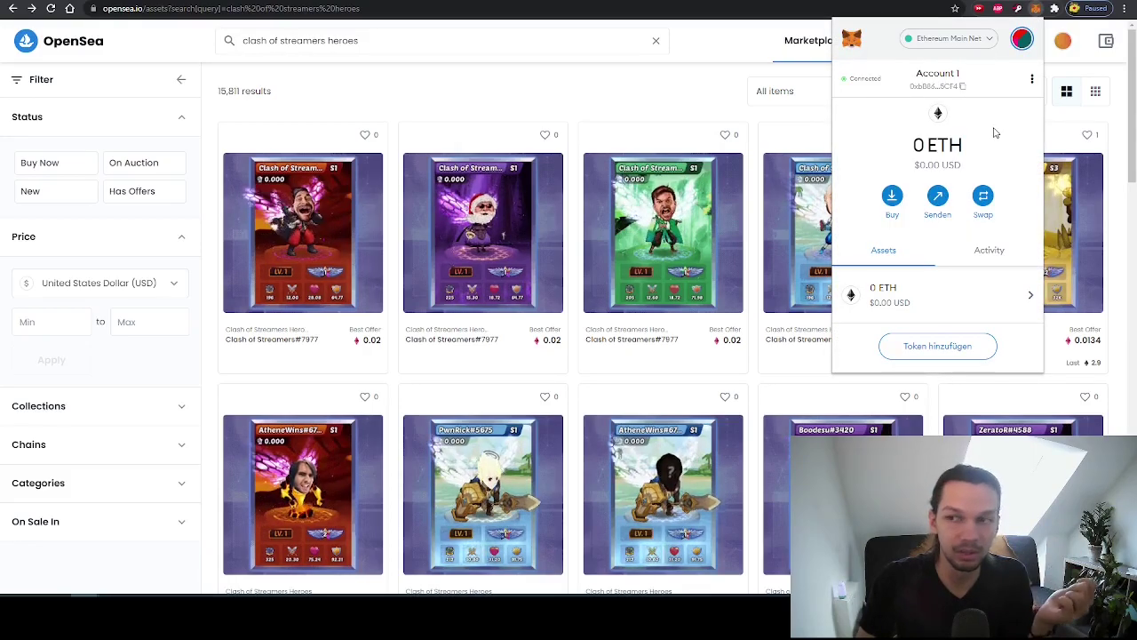
pyautogui.click(924, 157)
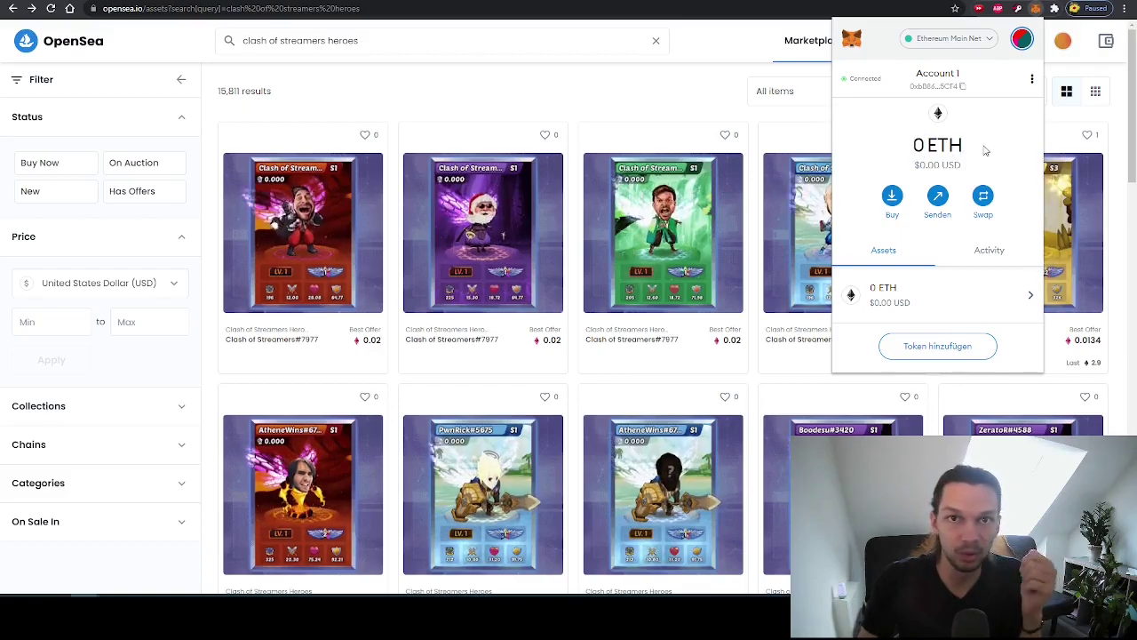
pyautogui.click(892, 199)
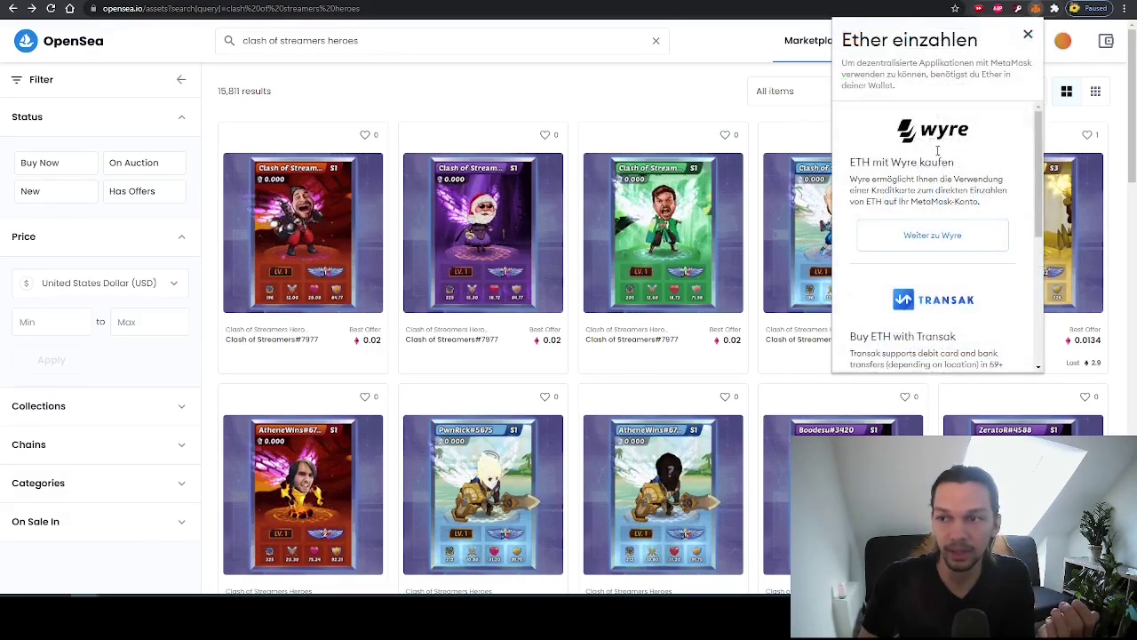
pyautogui.scroll(-3, 959, 193)
pyautogui.scroll(-1, 959, 193)
pyautogui.scroll(4, 960, 193)
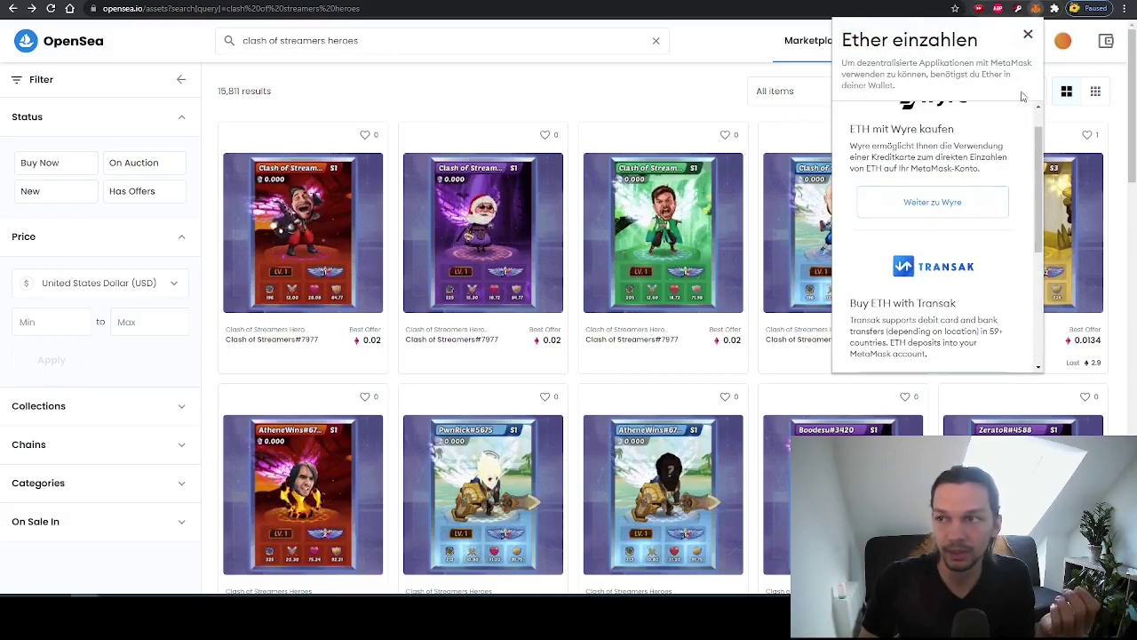
pyautogui.click(1028, 35)
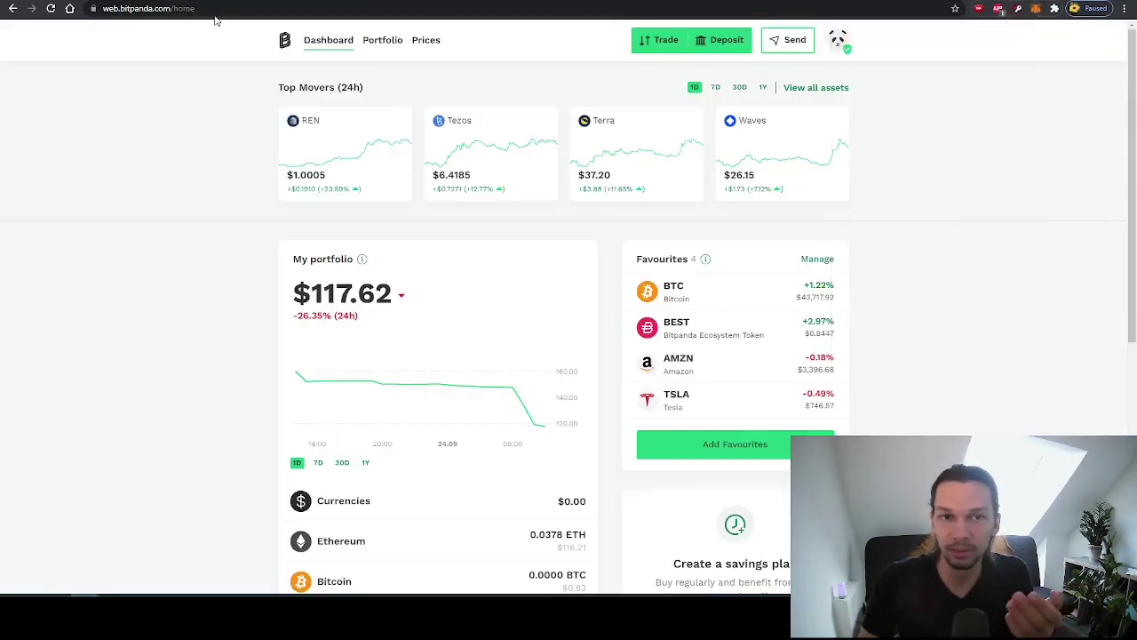
# Step: Start a Bitpanda Ethereum send with the MetaMask wallet address pasted as recipient
pyautogui.click(793, 46)
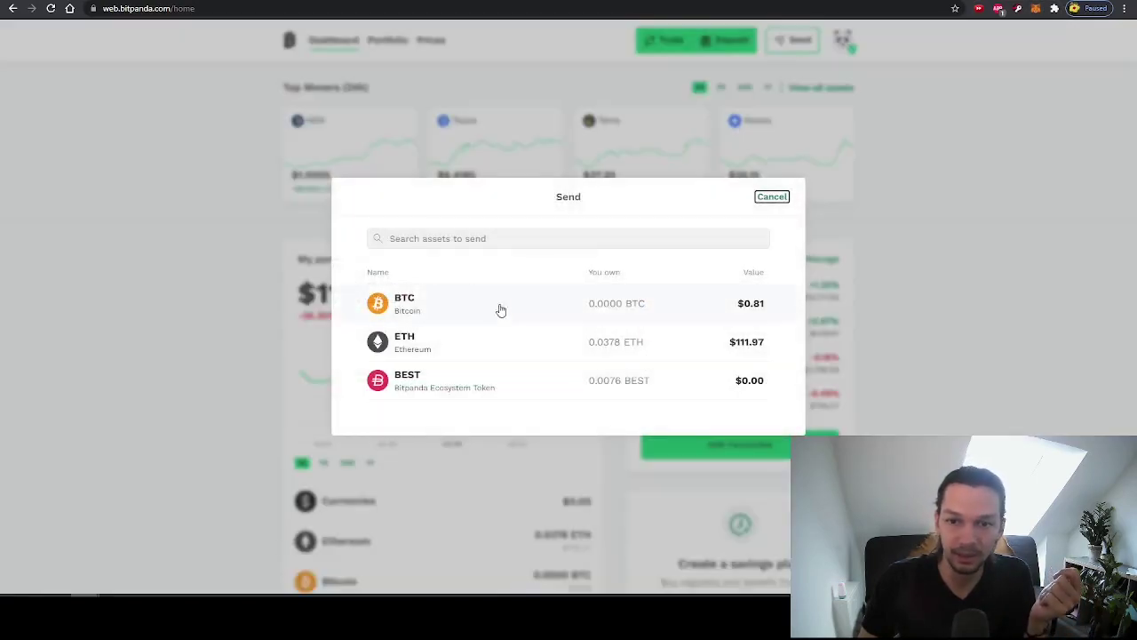
pyautogui.click(483, 356)
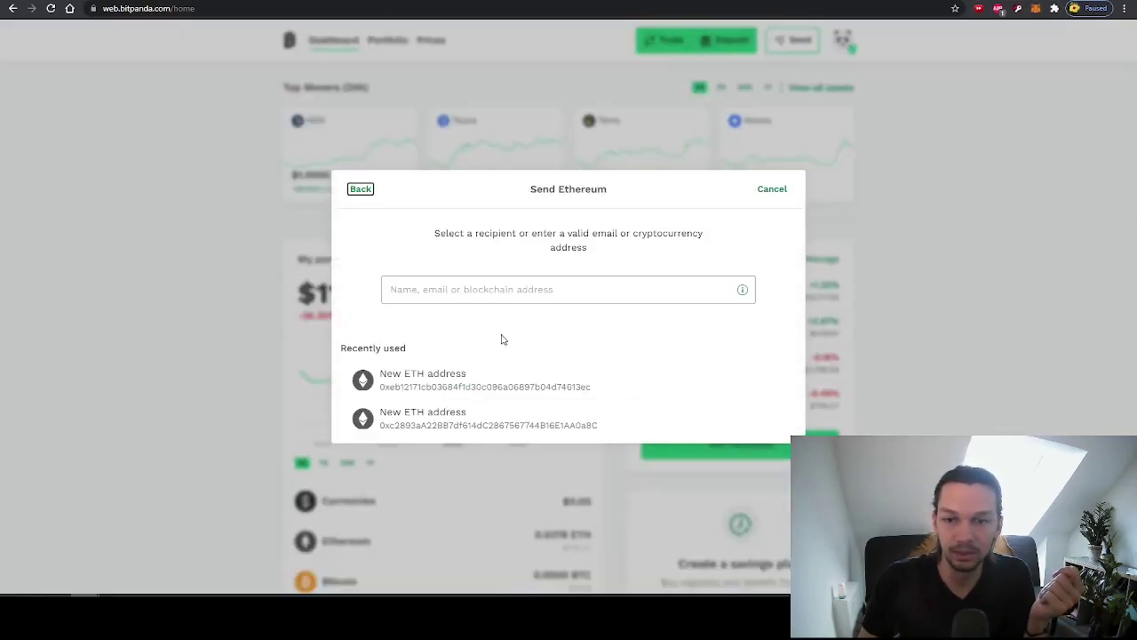
pyautogui.click(1036, 9)
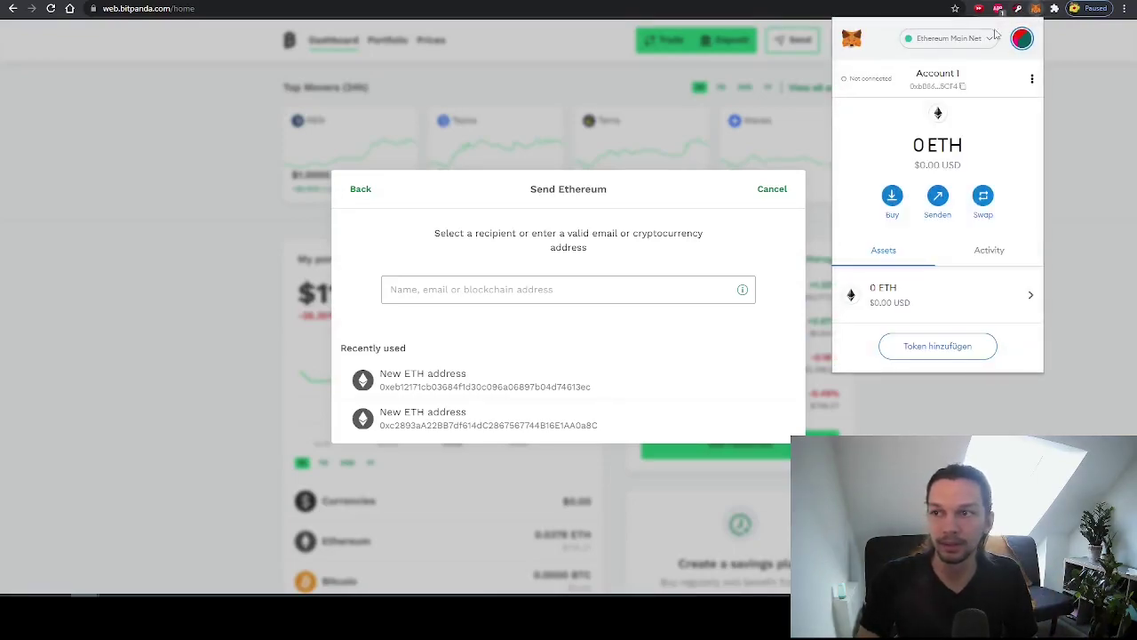
pyautogui.click(959, 89)
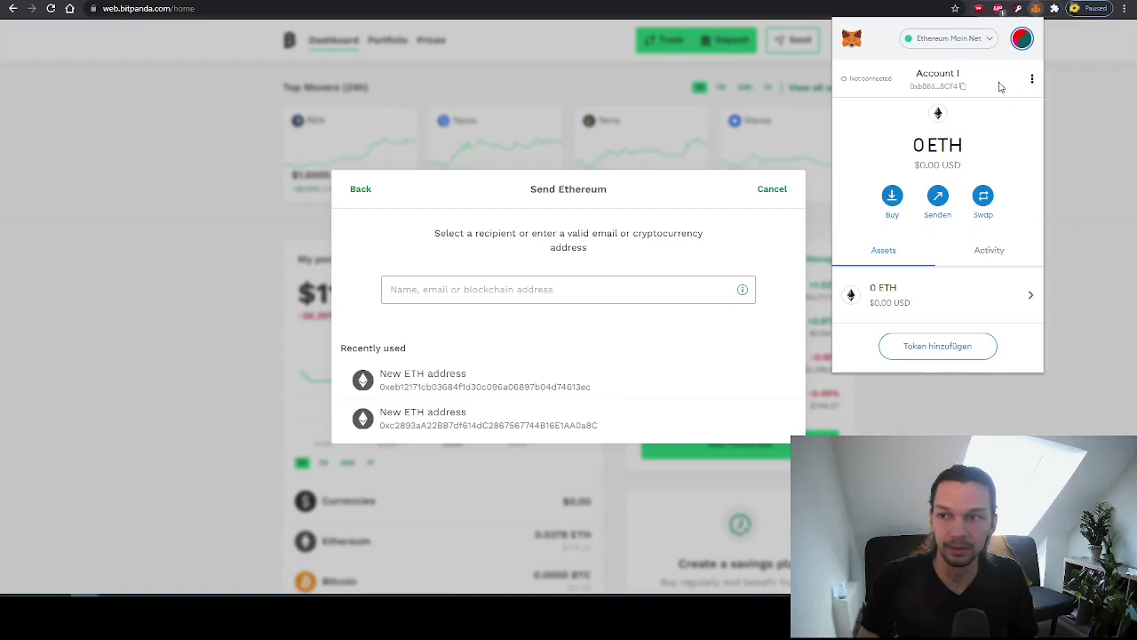
pyautogui.click(589, 289)
pyautogui.hotkey('ctrl', 'v')
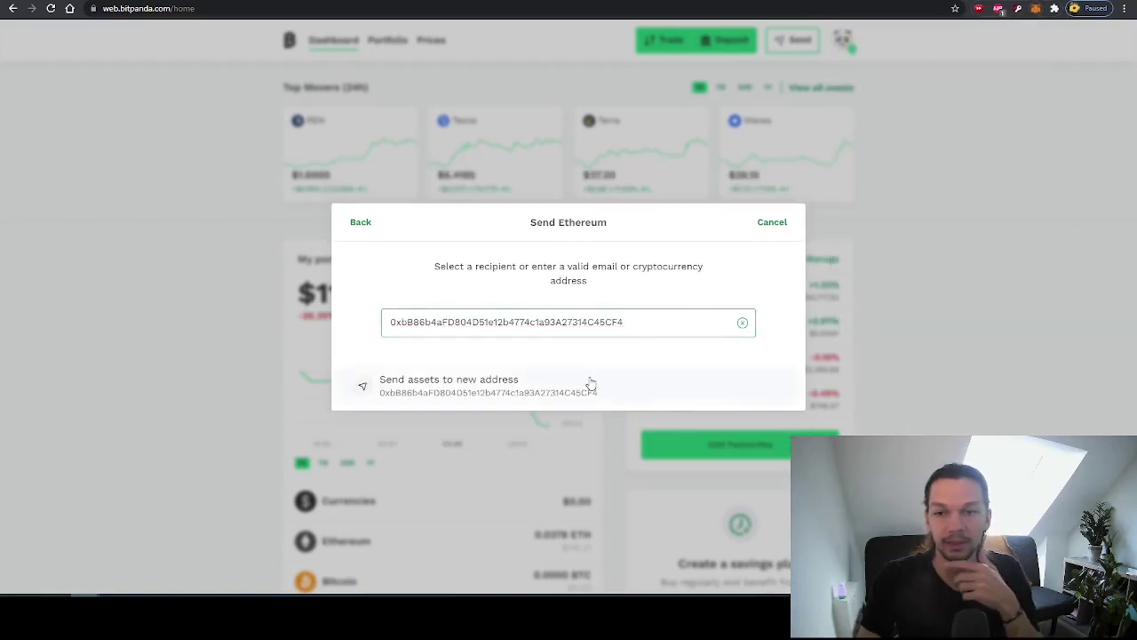
# Step: Send to a new address with an amount of 100 USD and reach the summary
pyautogui.click(591, 383)
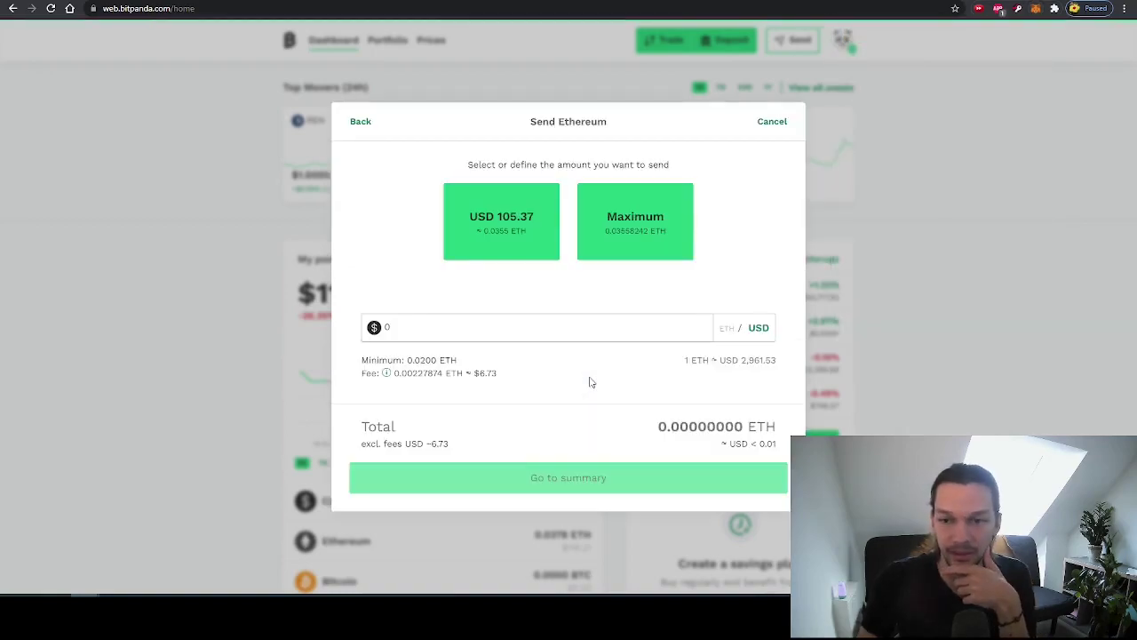
pyautogui.click(480, 330)
pyautogui.write('100')
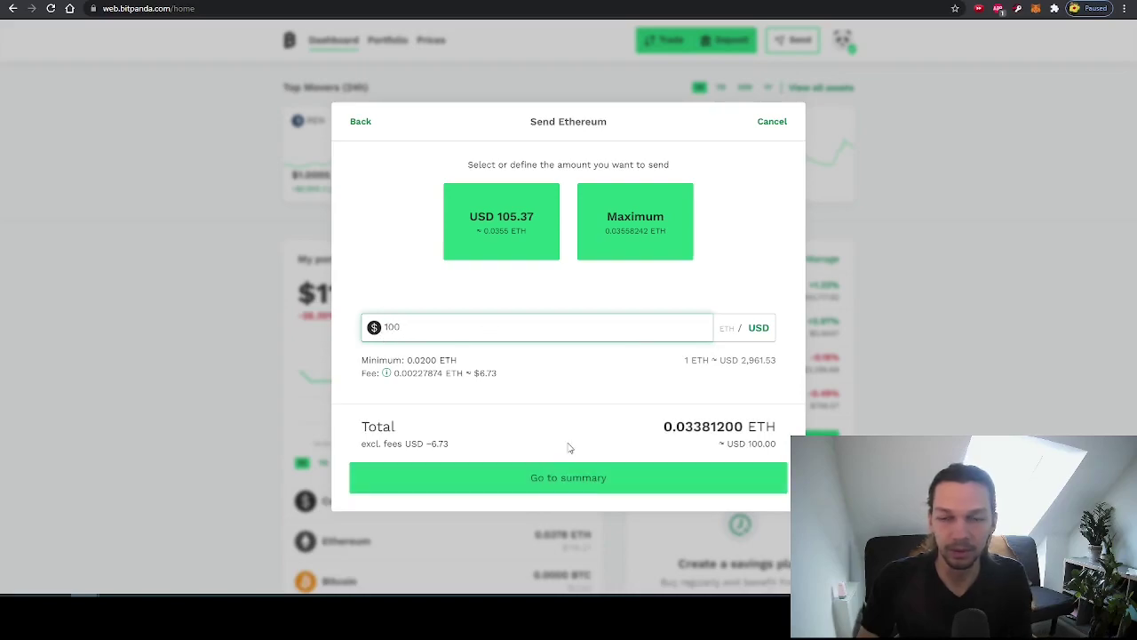
pyautogui.click(557, 477)
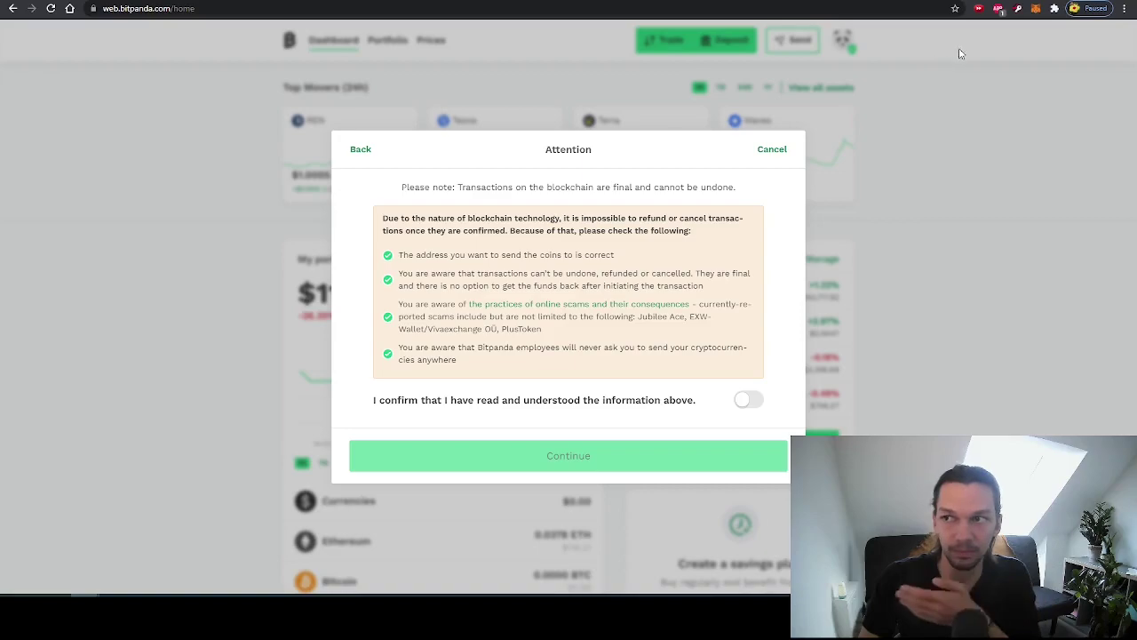
pyautogui.click(1036, 8)
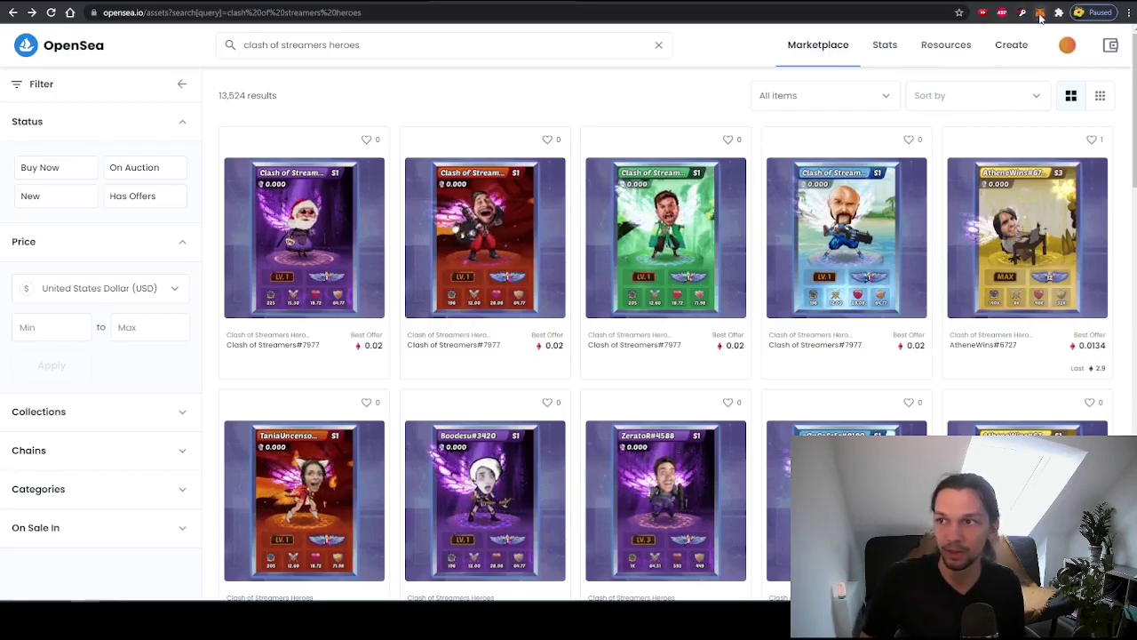
# Step: Check in MetaMask that the wallet balance is still 0 ETH
pyautogui.click(1040, 14)
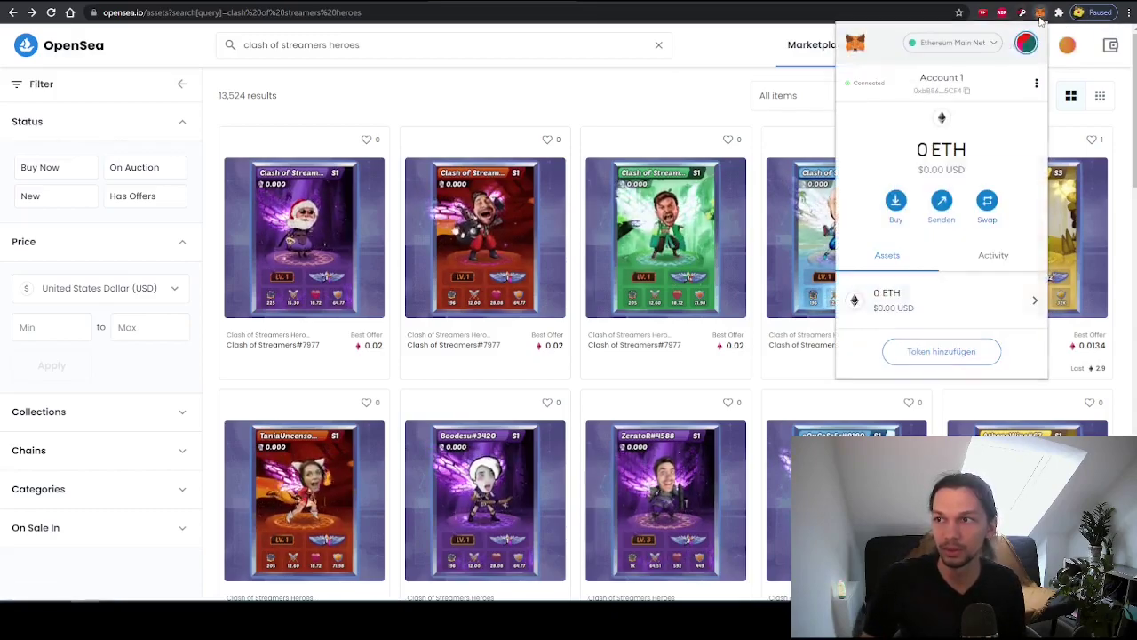
pyautogui.doubleClick(922, 150)
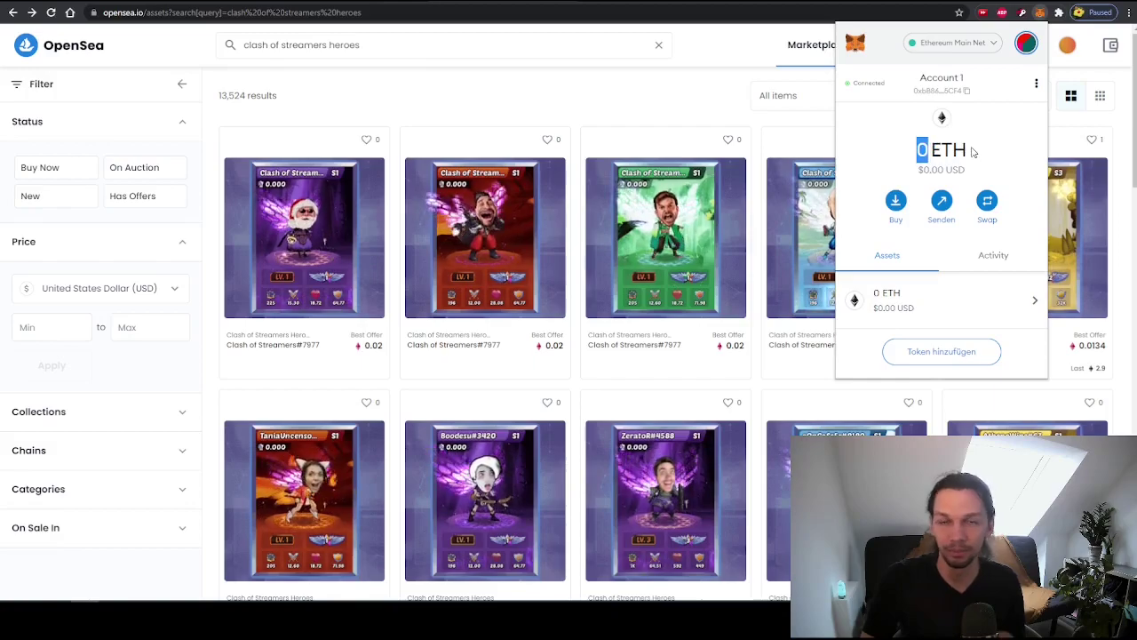
pyautogui.moveTo(942, 151)
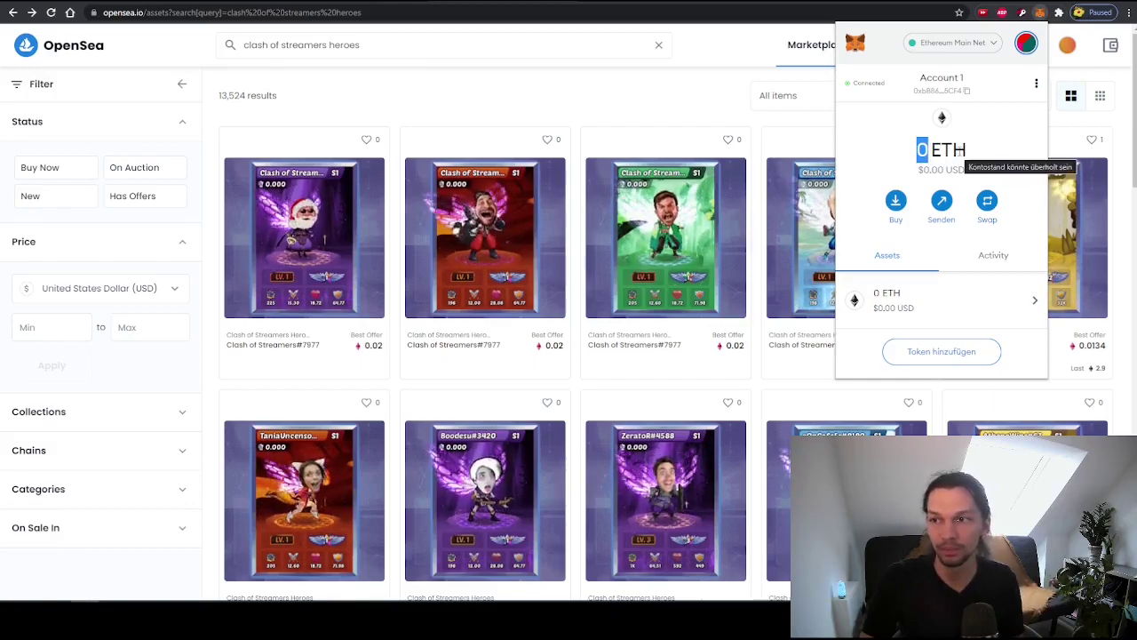
pyautogui.click(854, 145)
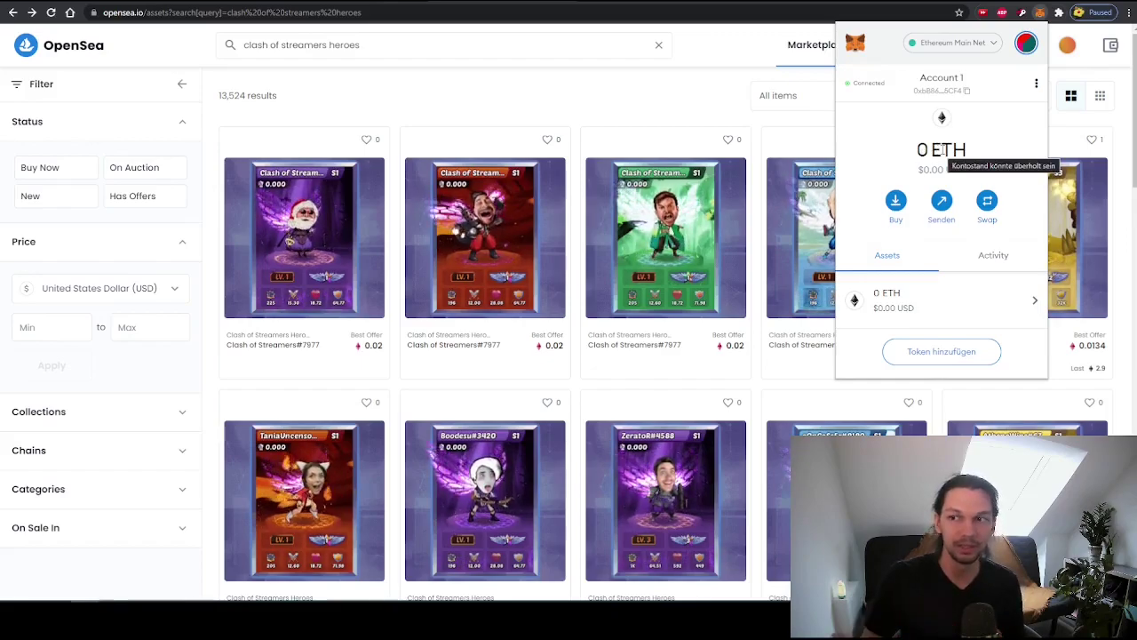
pyautogui.moveTo(921, 149); pyautogui.dragTo(965, 149)
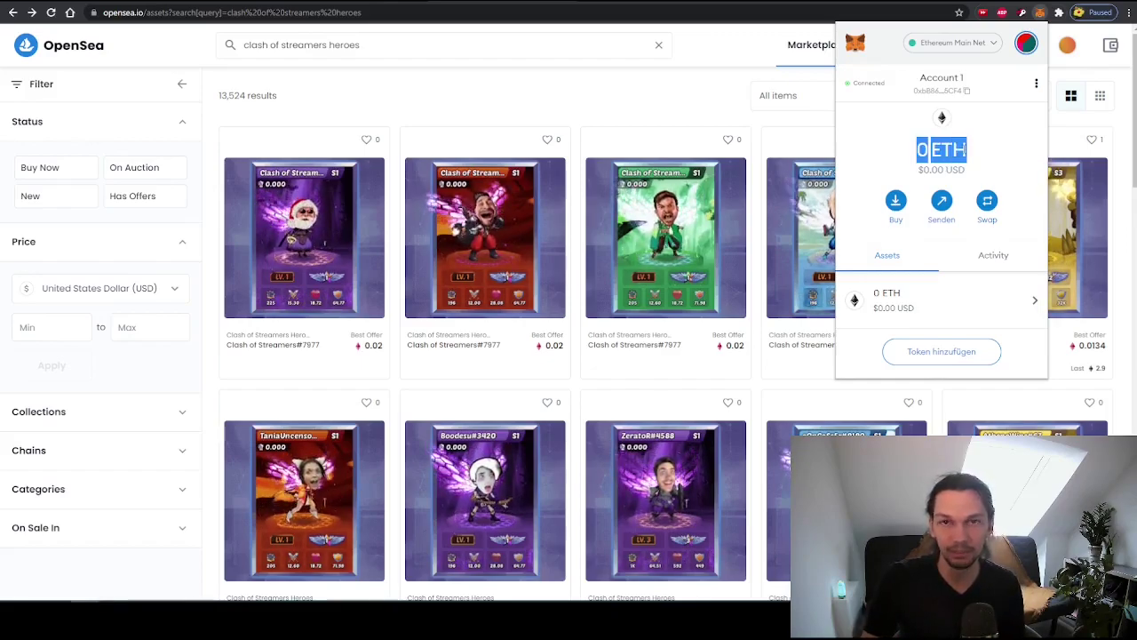
pyautogui.click(954, 151)
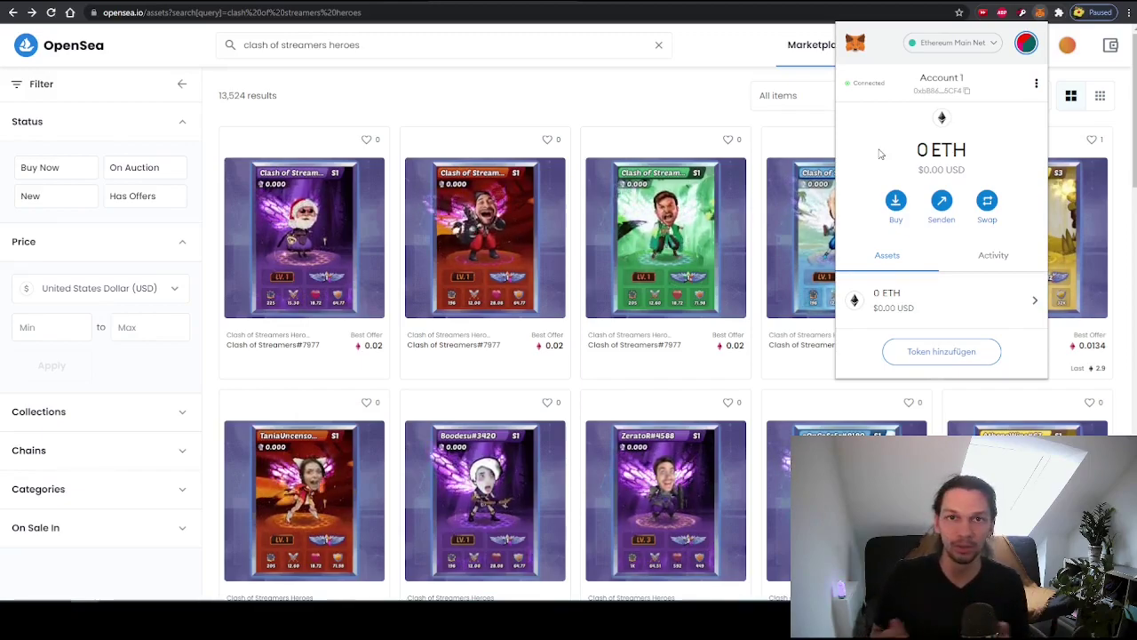
pyautogui.doubleClick(936, 149)
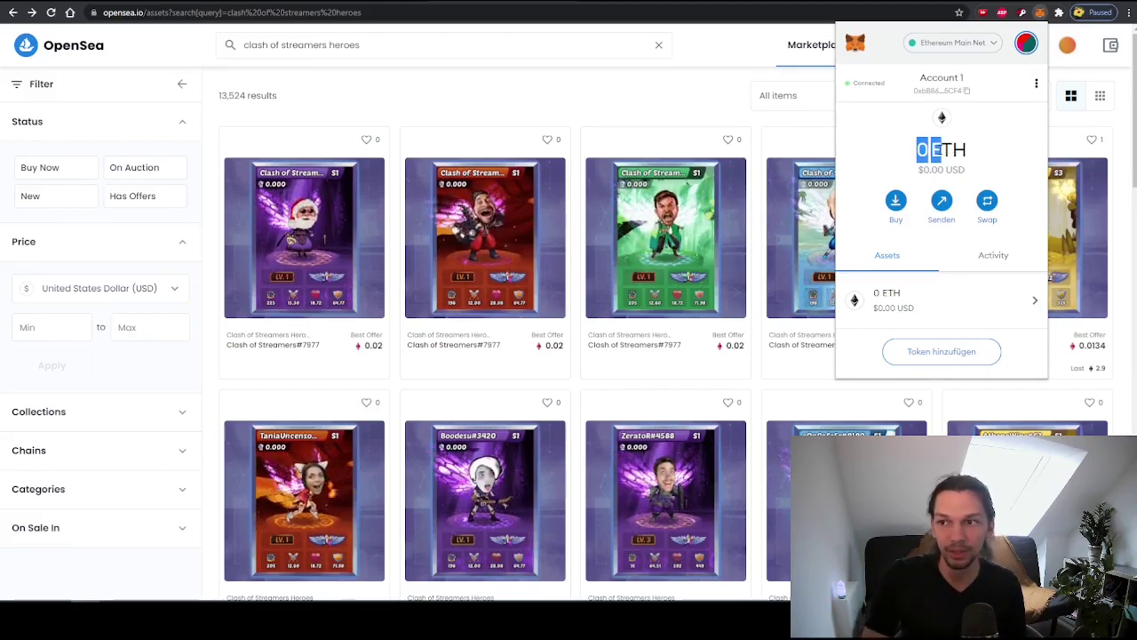
pyautogui.click(936, 150)
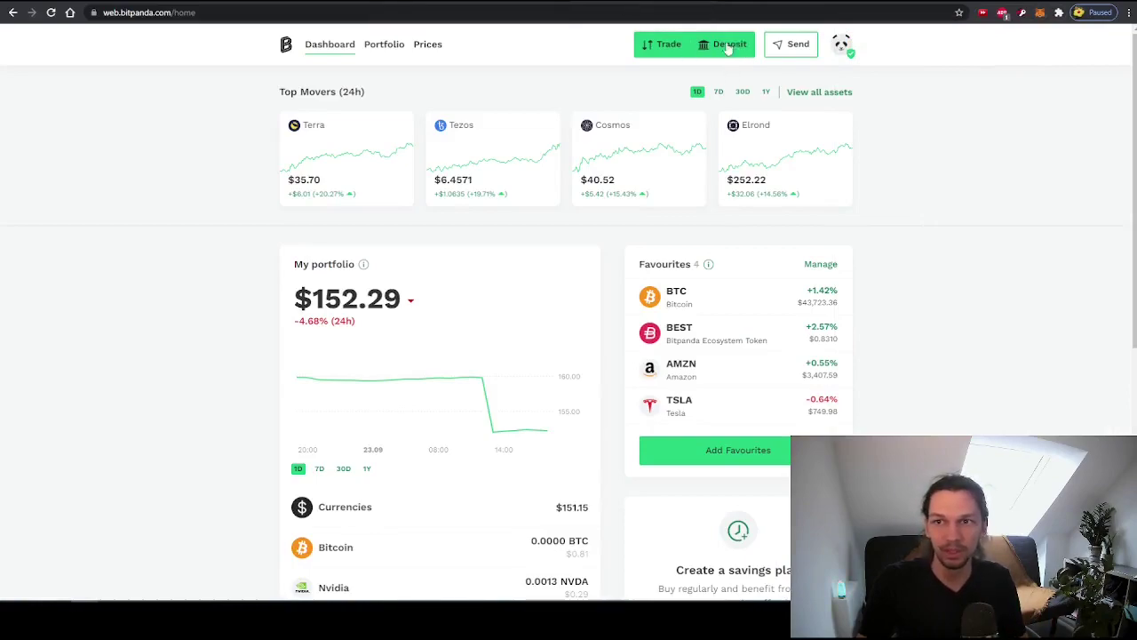
# Step: Copy Bitpanda's Ethereum deposit address from the Deposit ETH screen
pyautogui.click(727, 52)
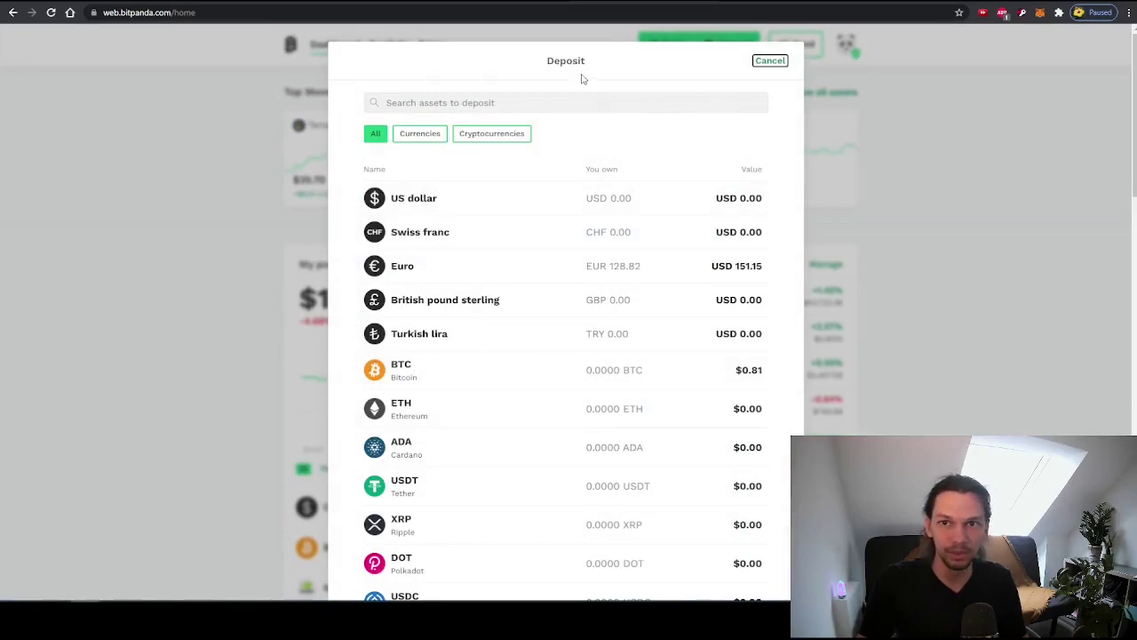
pyautogui.click(451, 419)
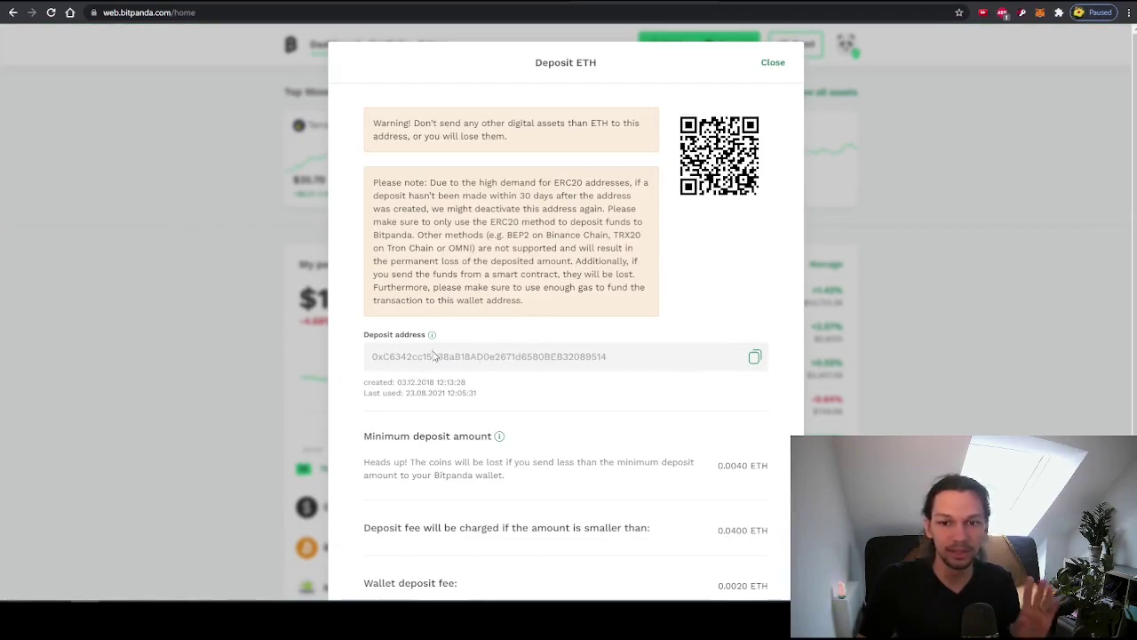
pyautogui.click(755, 359)
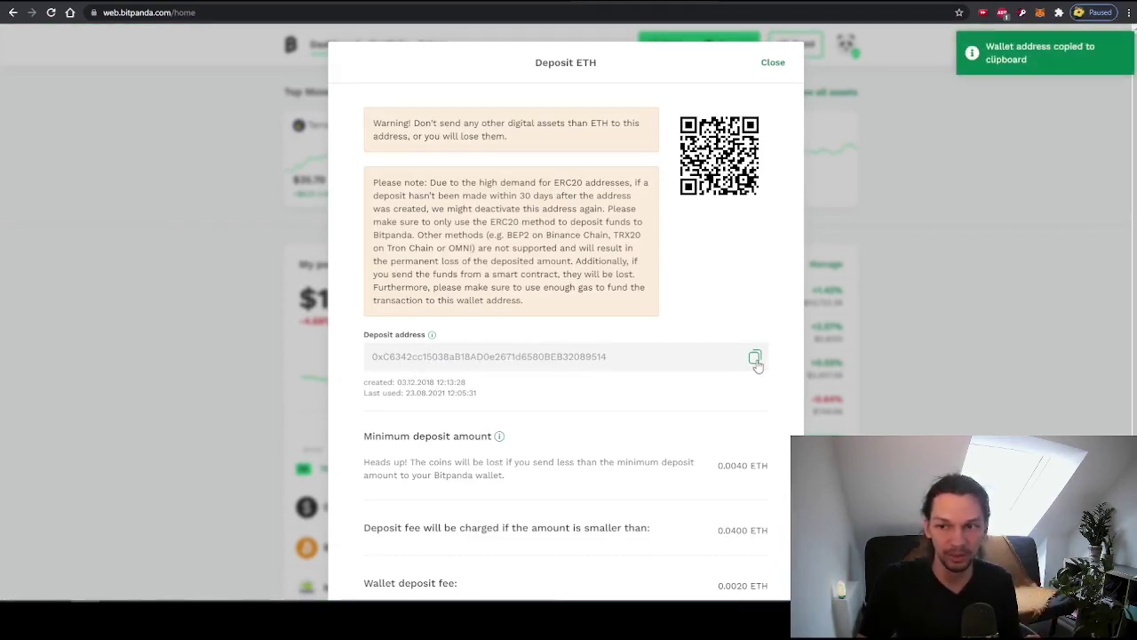
pyautogui.click(1039, 14)
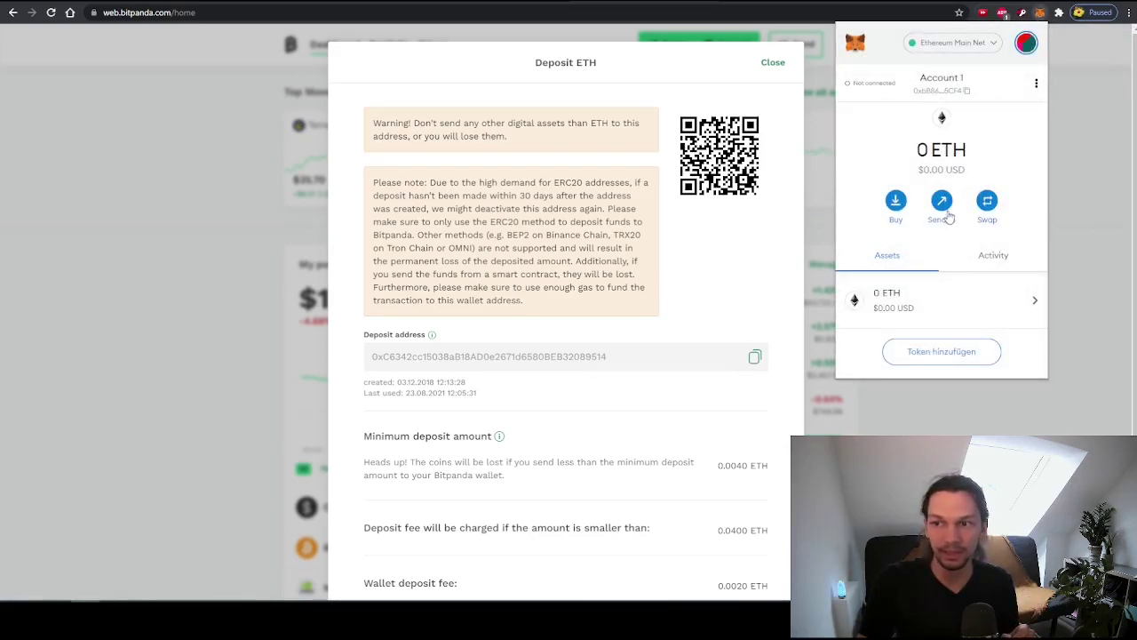
# Step: Prepare a MetaMask send to the pasted Bitpanda deposit address with amount 516
pyautogui.click(942, 206)
pyautogui.click(923, 109)
pyautogui.hotkey('ctrl', 'v')
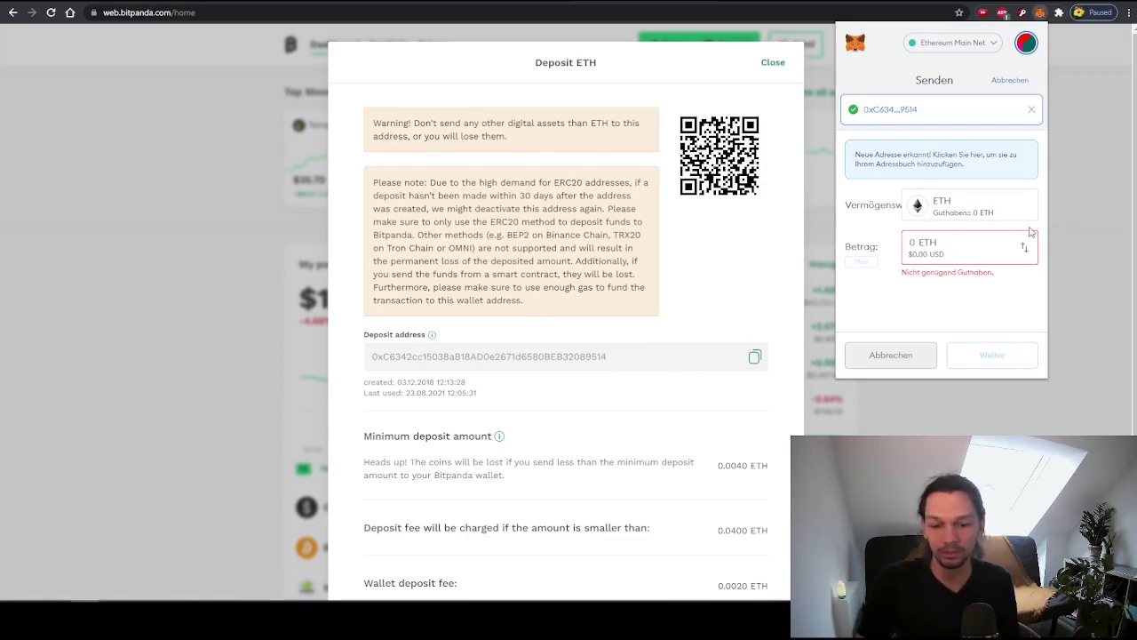
pyautogui.write('516')
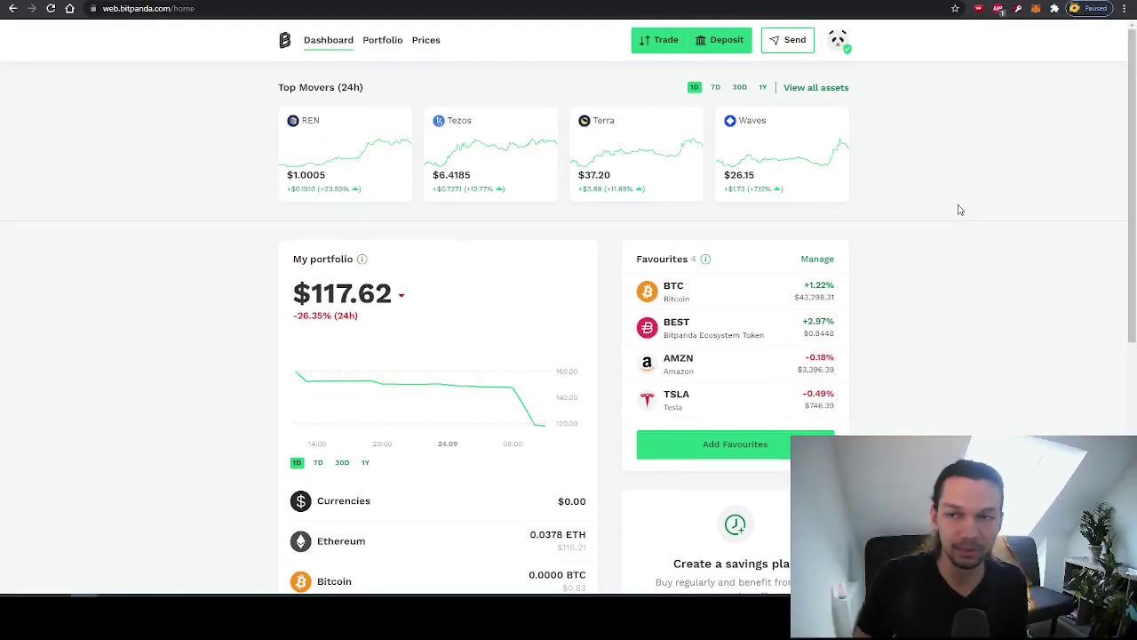
# Step: Sell the Ethereum (ETH) holding through Bitpanda's Trade screen
pyautogui.click(663, 46)
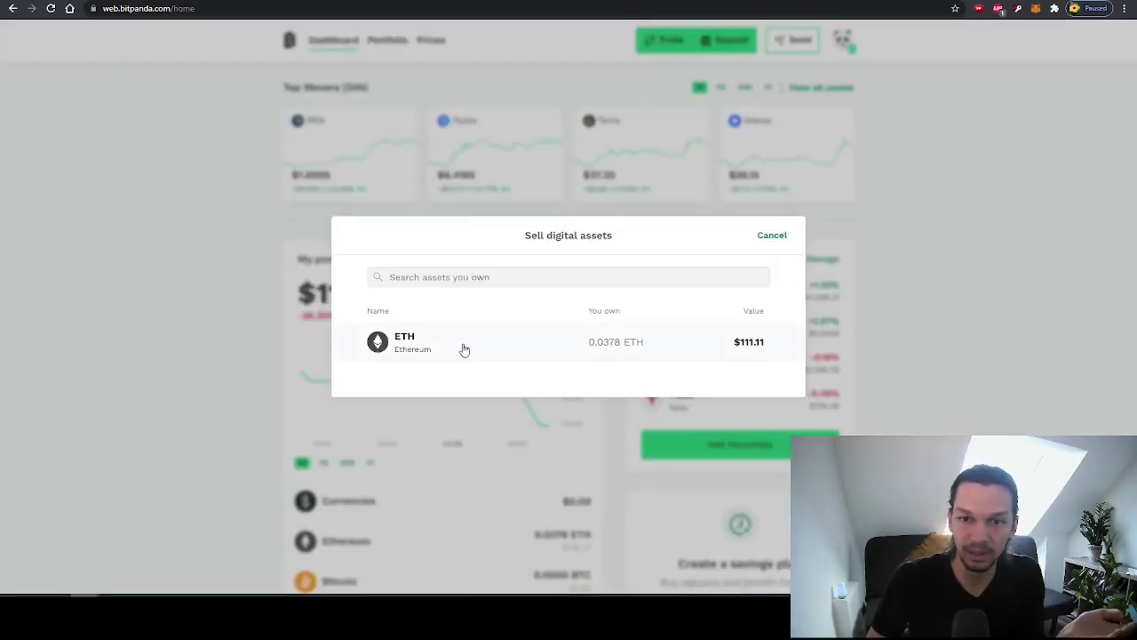
pyautogui.click(463, 350)
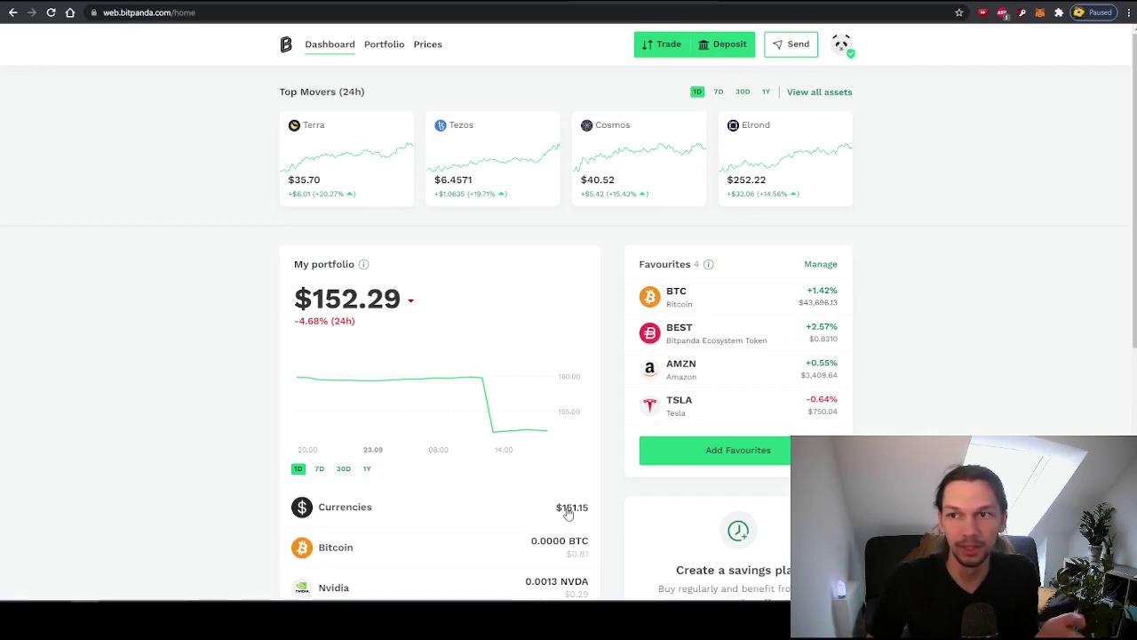
pyautogui.click(795, 44)
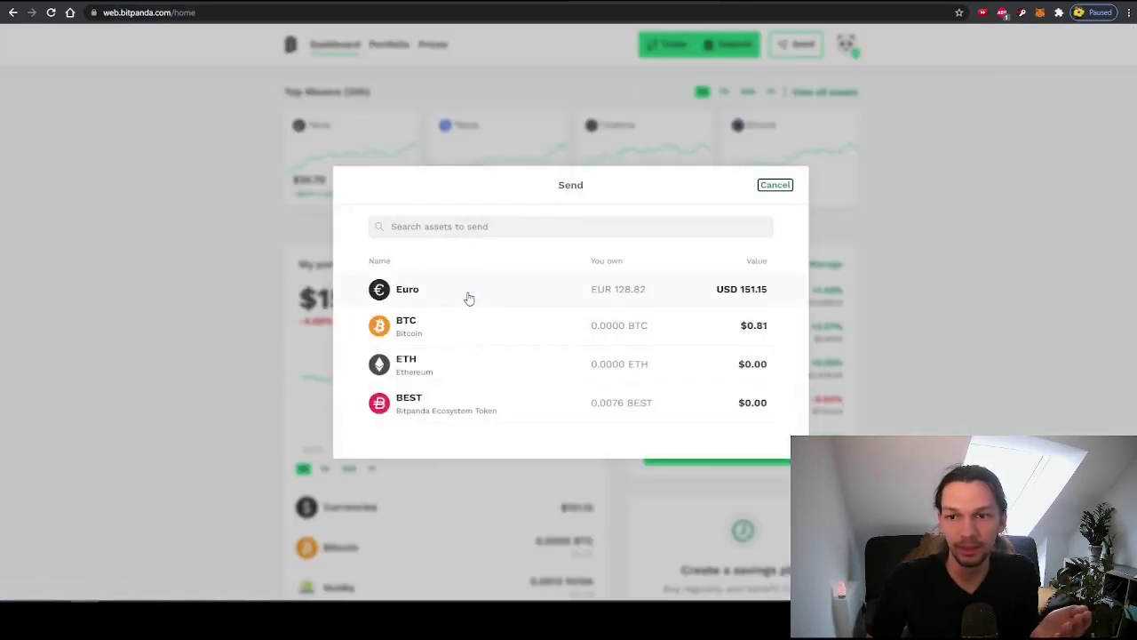
pyautogui.click(647, 291)
pyautogui.click(533, 305)
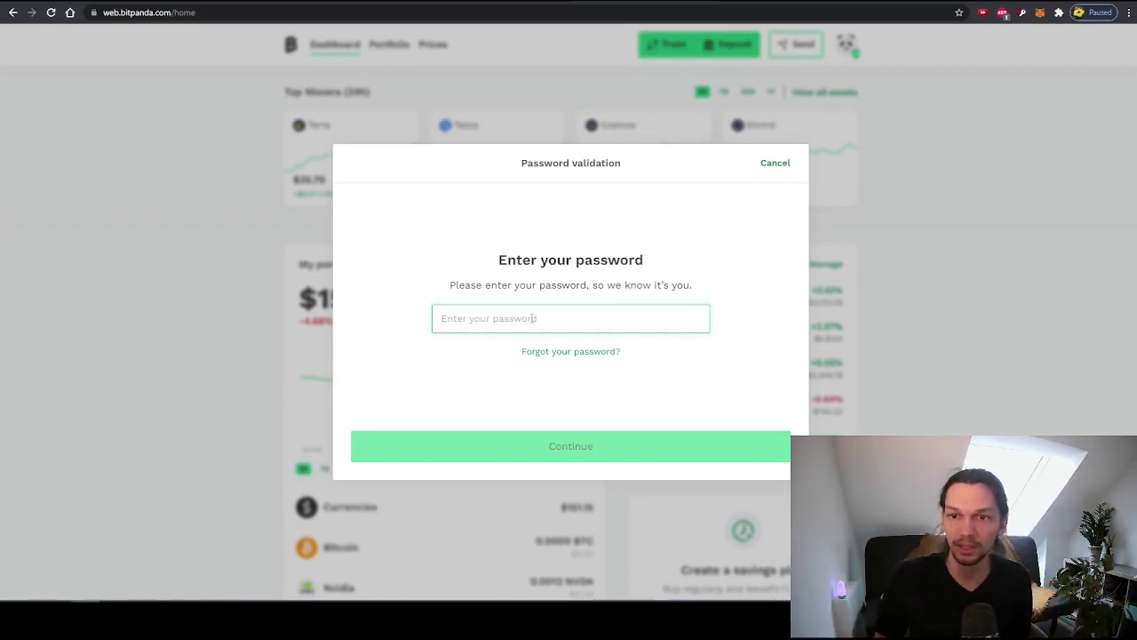
pyautogui.click(894, 279)
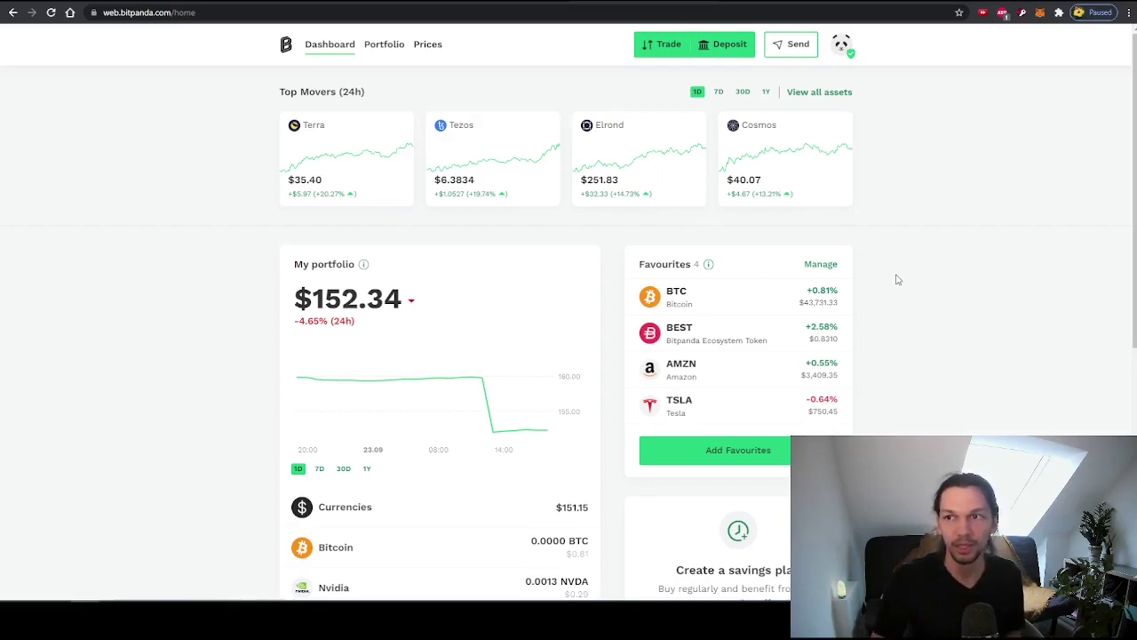
# Step: View the card information page from the account menu, then return to the dashboard
pyautogui.click(848, 57)
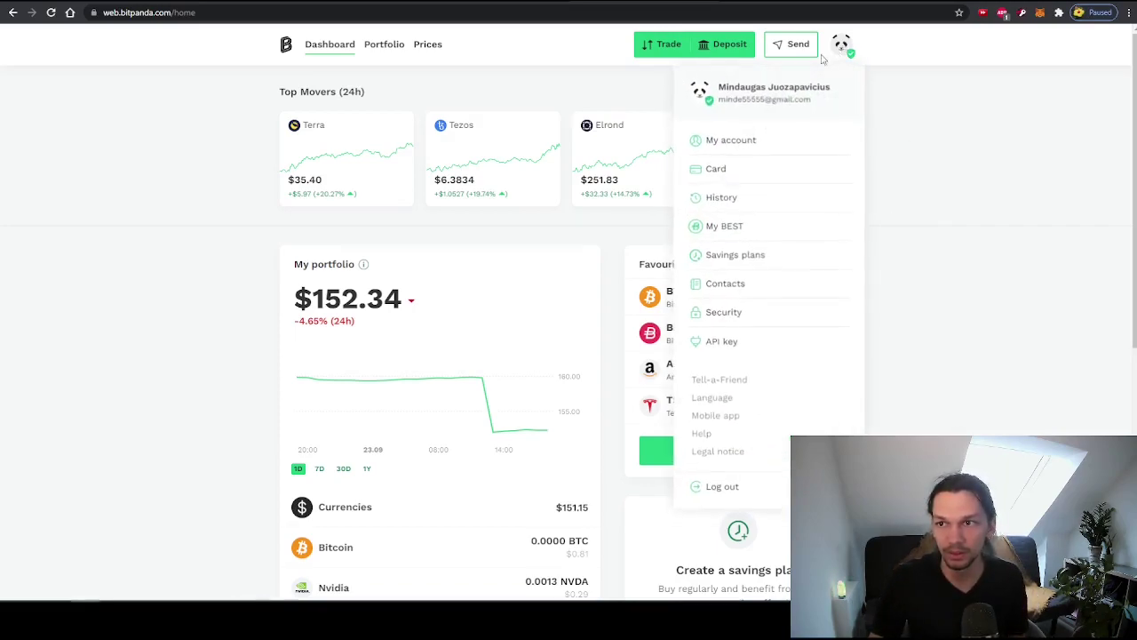
pyautogui.click(711, 169)
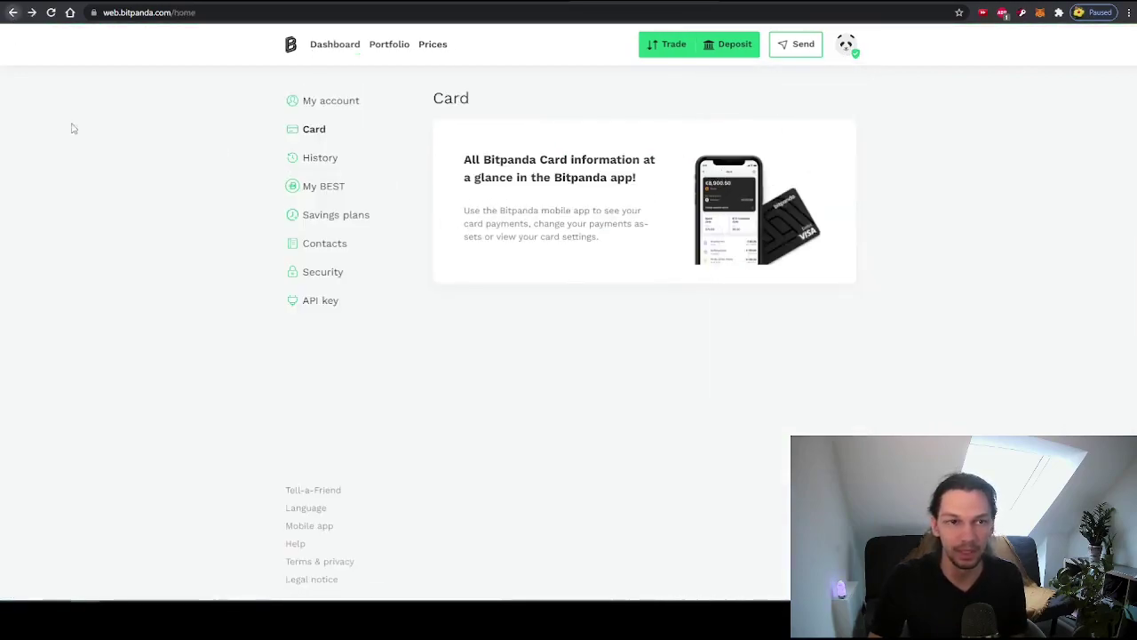
pyautogui.hotkey('alt', 'Left')
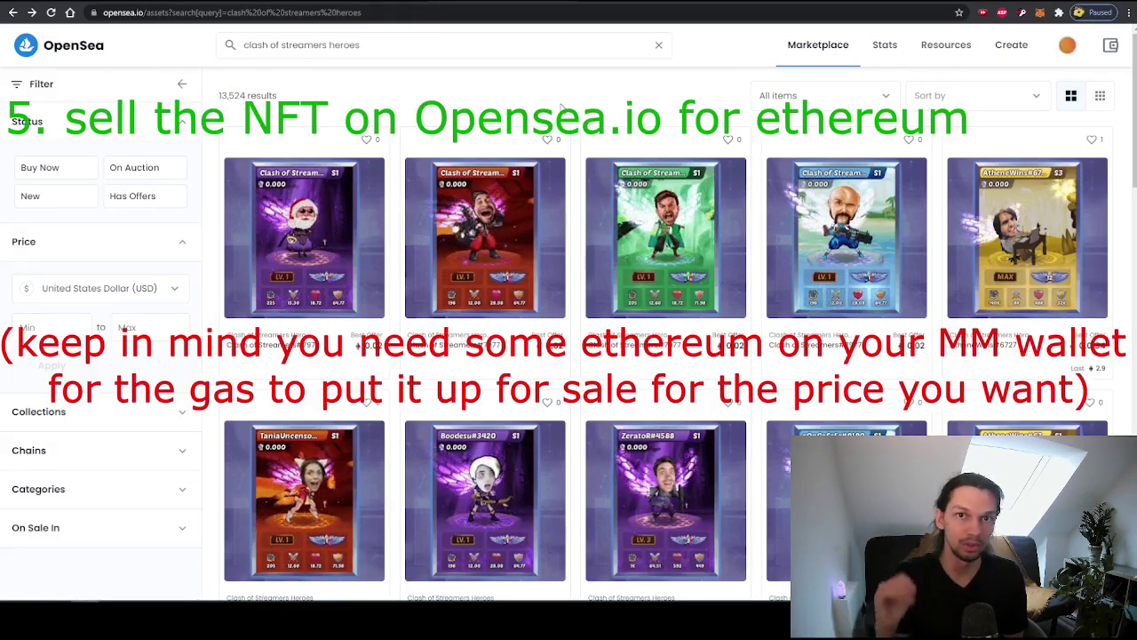
# Step: Check the MetaMask wallet popup, which still shows a 0 ETH balance
pyautogui.click(1040, 12)
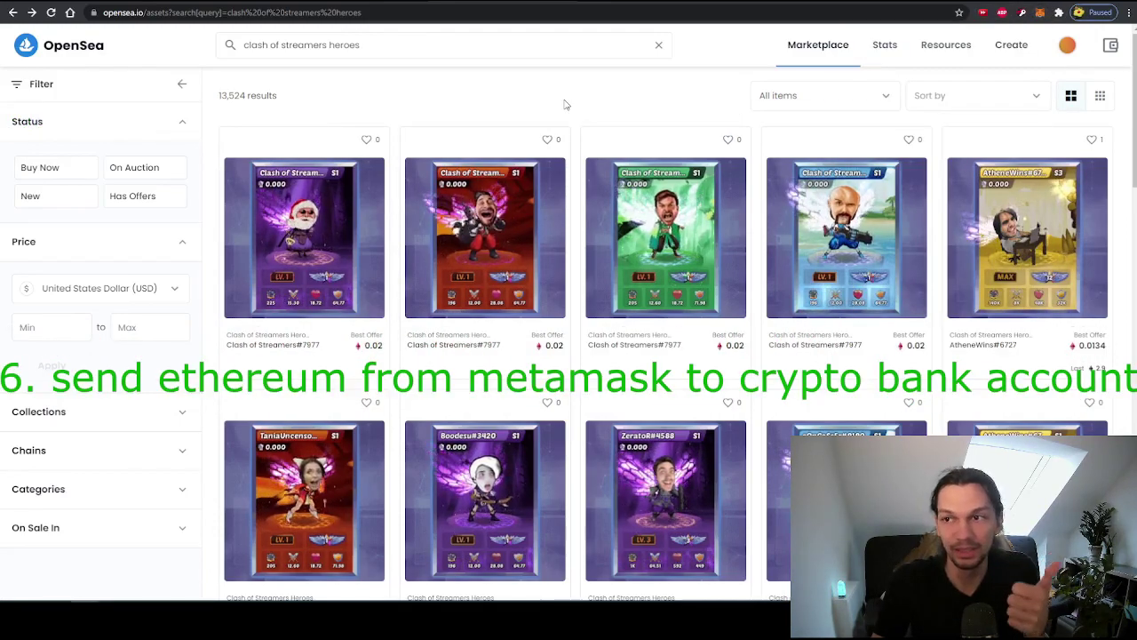
pyautogui.click(1039, 13)
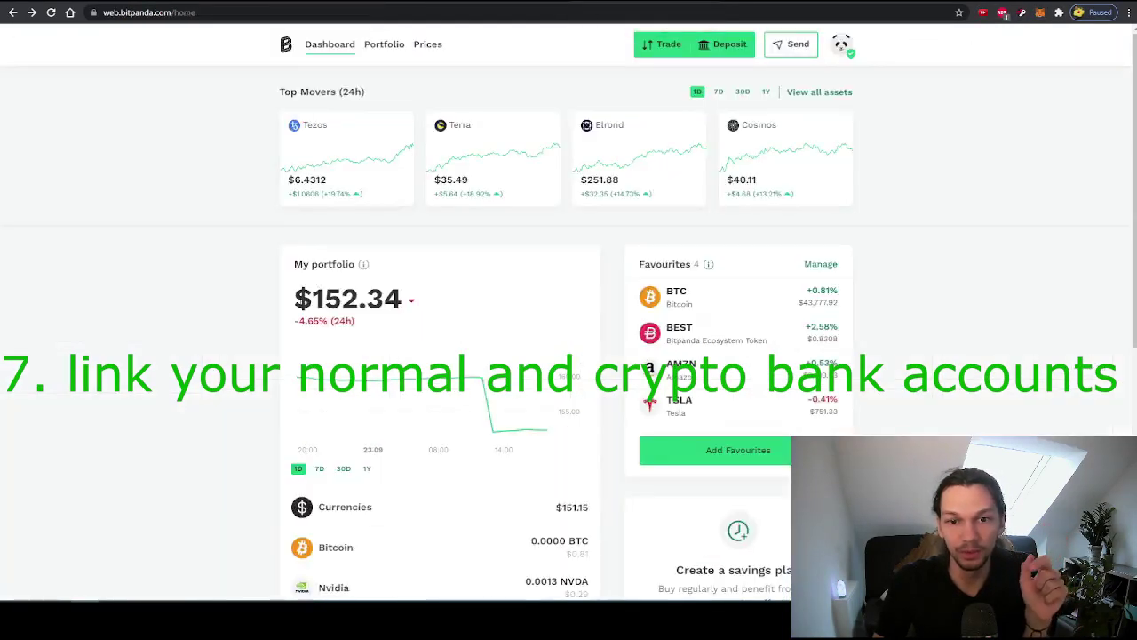
# Step: Highlight the $152.34 portfolio value on the Bitpanda dashboard twice
pyautogui.moveTo(295, 300); pyautogui.dragTo(417, 307)
pyautogui.click(260, 258)
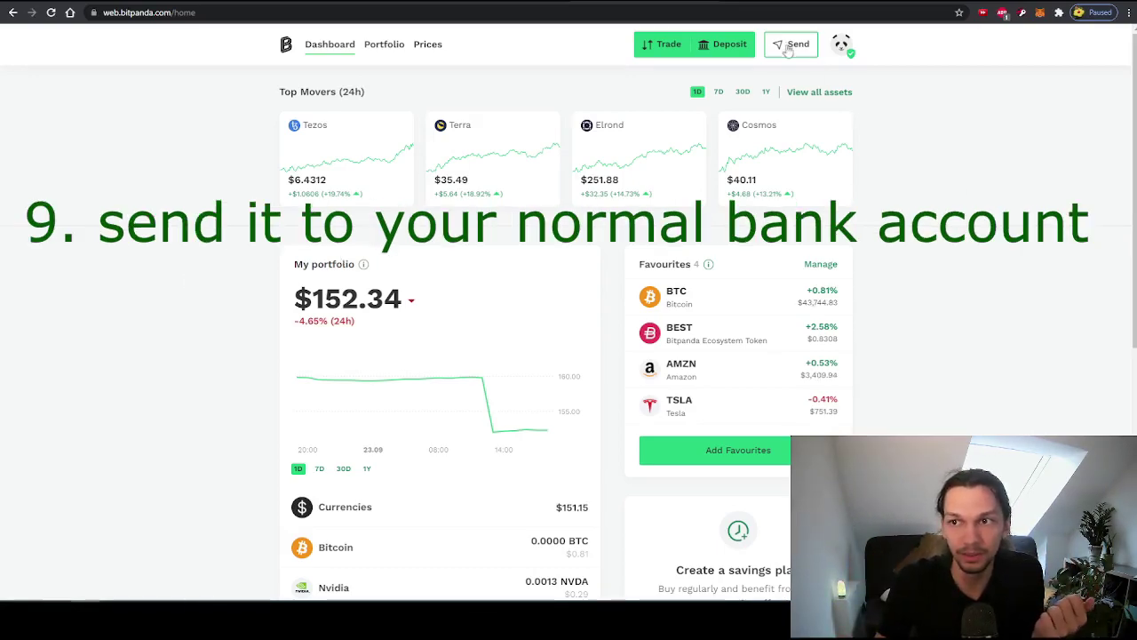
pyautogui.moveTo(295, 298); pyautogui.dragTo(405, 298)
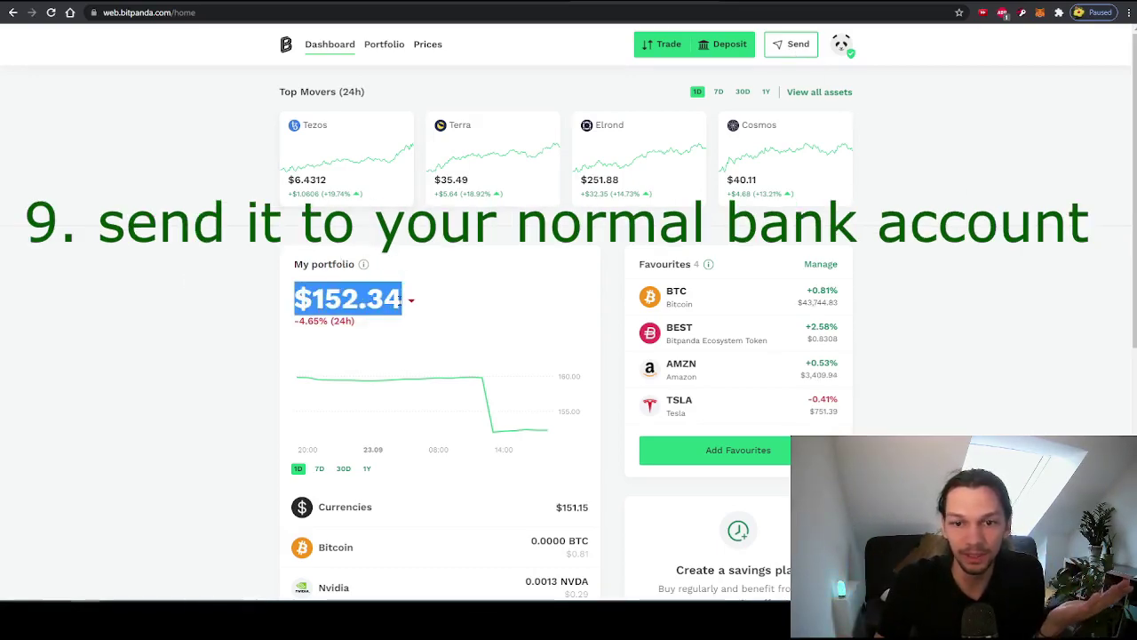
pyautogui.click(366, 299)
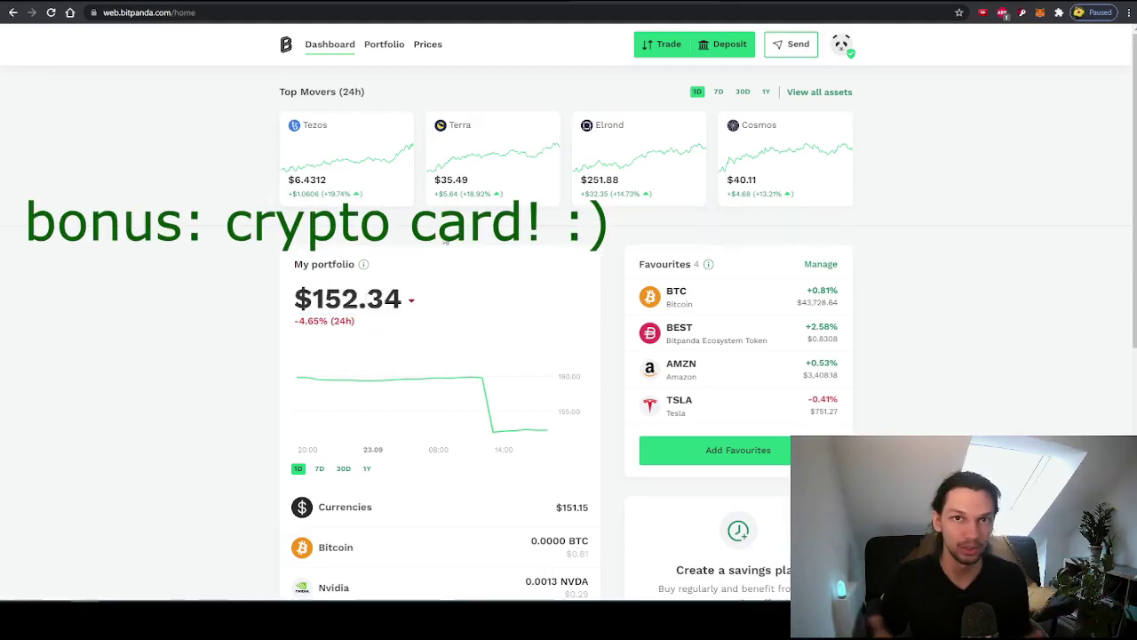